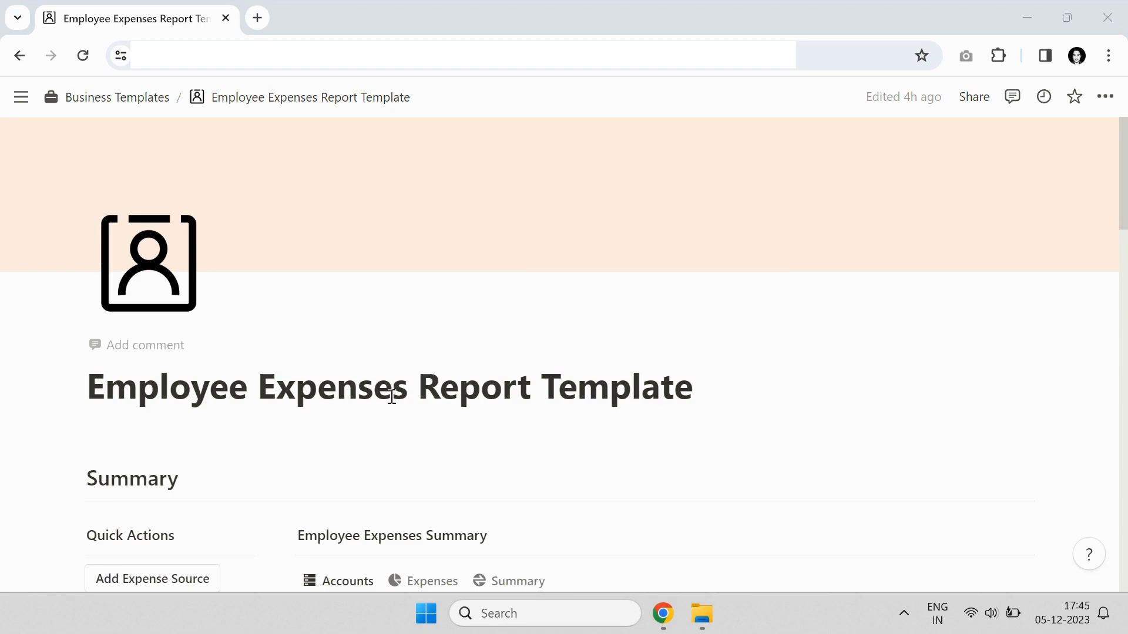
# Step: Look through the Accounts, Expenses and Summary views of the Employee Expenses Summary
pyautogui.scroll(-4, 401, 352)
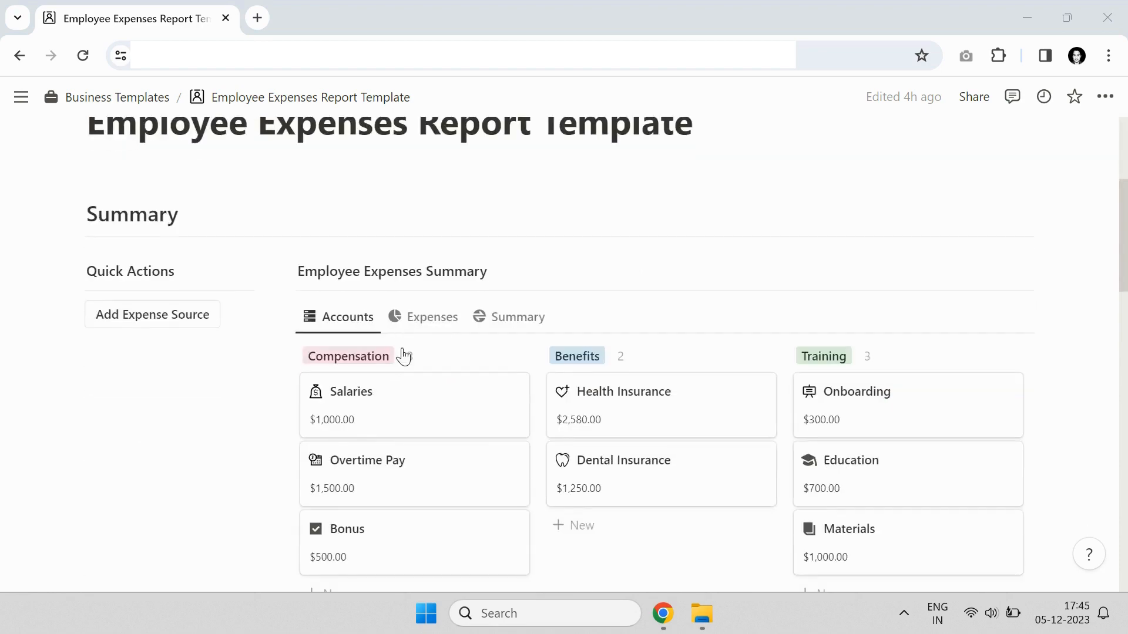
pyautogui.scroll(-1, 403, 356)
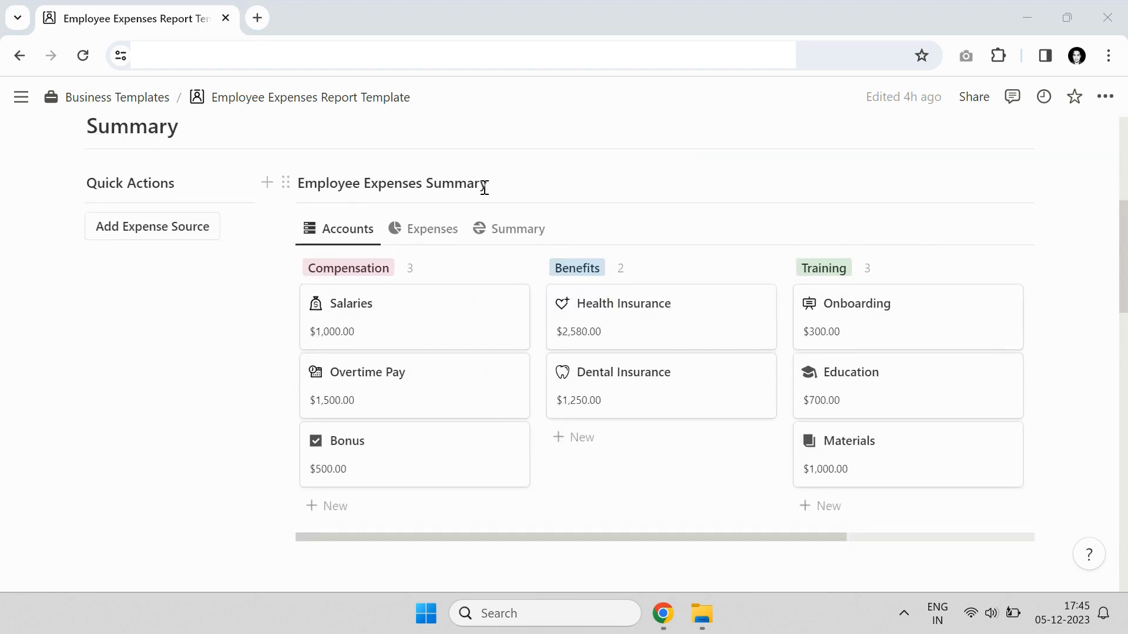
pyautogui.click(454, 230)
pyautogui.click(509, 238)
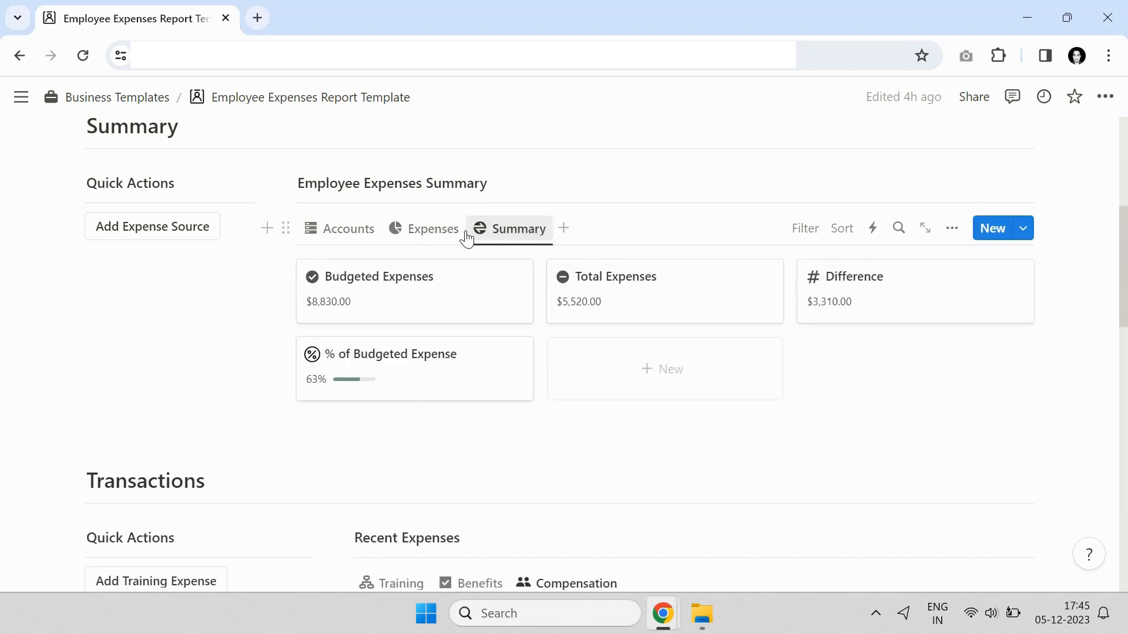
pyautogui.click(356, 238)
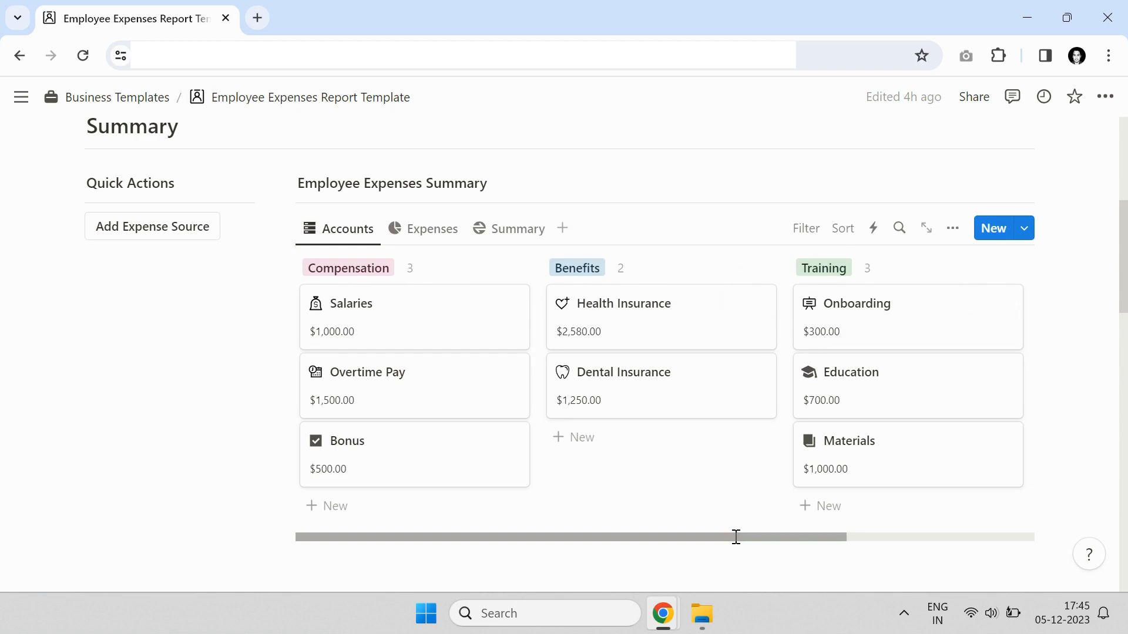
pyautogui.moveTo(737, 537); pyautogui.dragTo(833, 302)
pyautogui.click(798, 268)
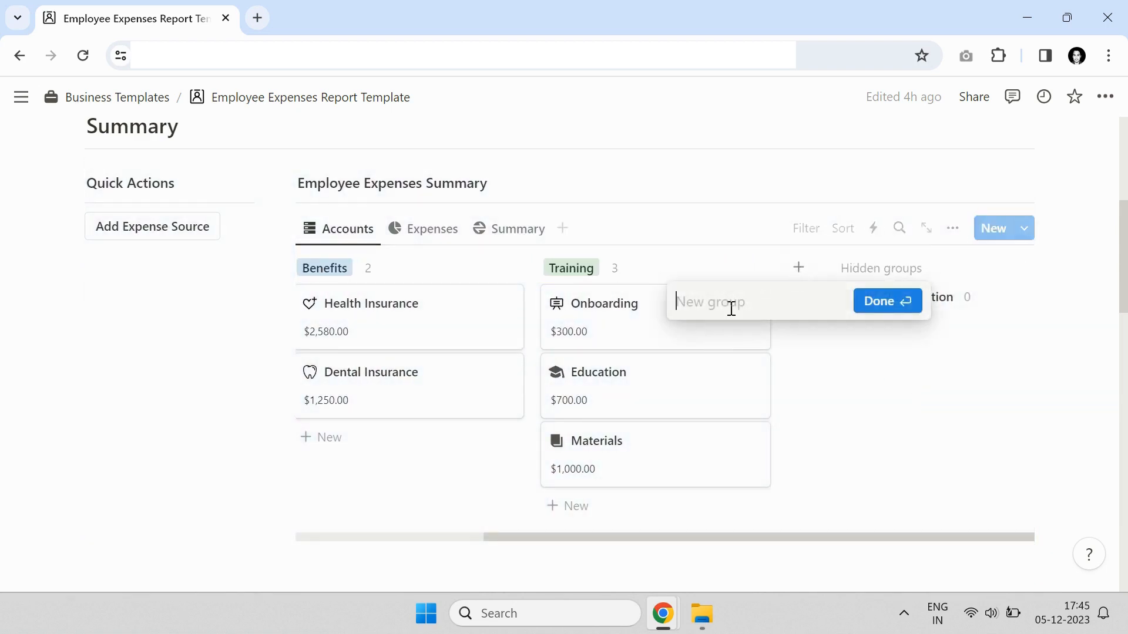
pyautogui.click(855, 388)
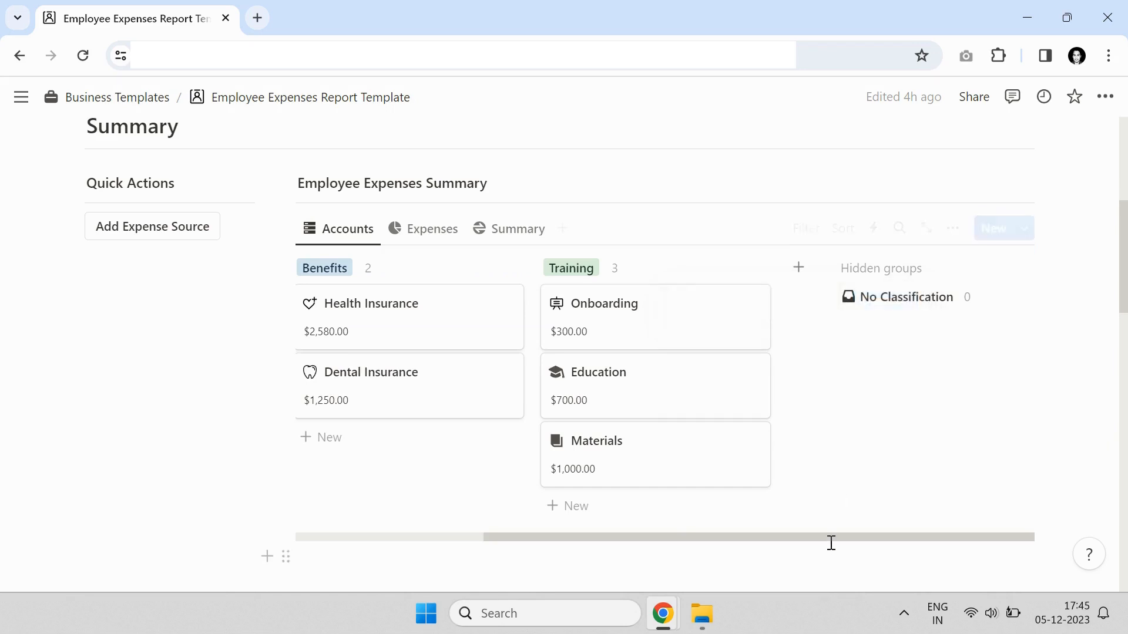
pyautogui.moveTo(830, 537); pyautogui.dragTo(531, 531)
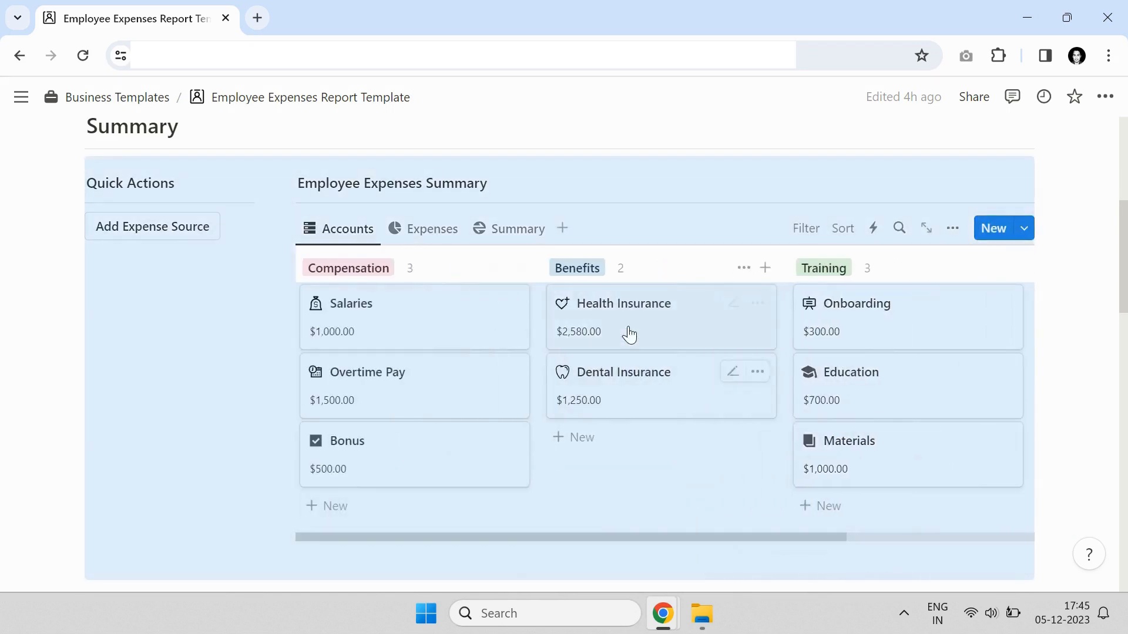
pyautogui.click(578, 269)
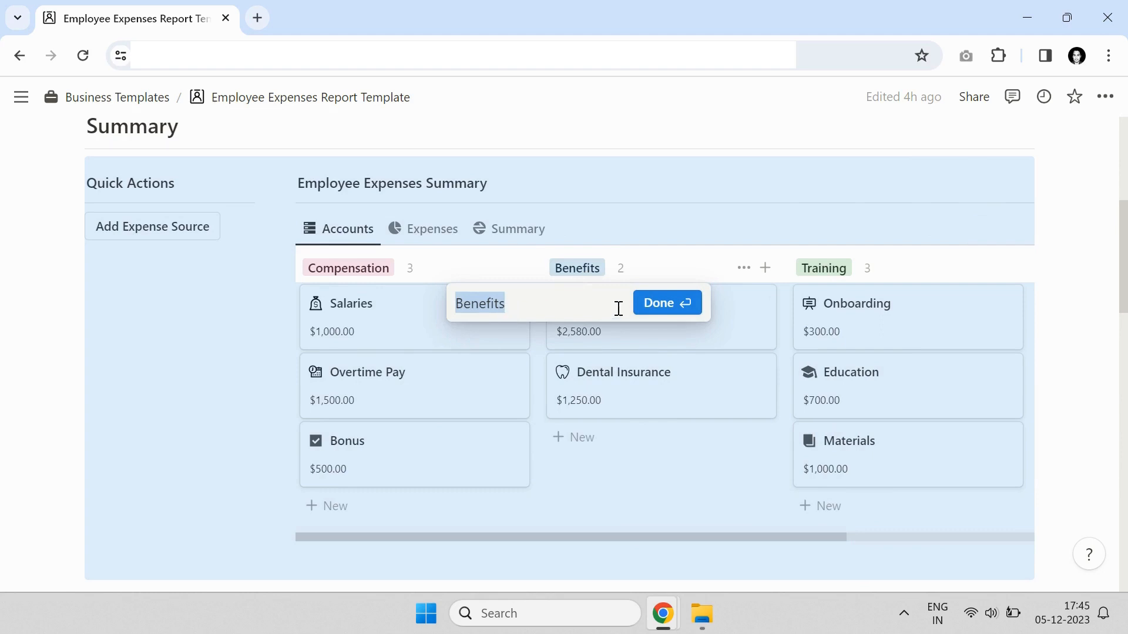
pyautogui.click(990, 311)
pyautogui.click(1044, 304)
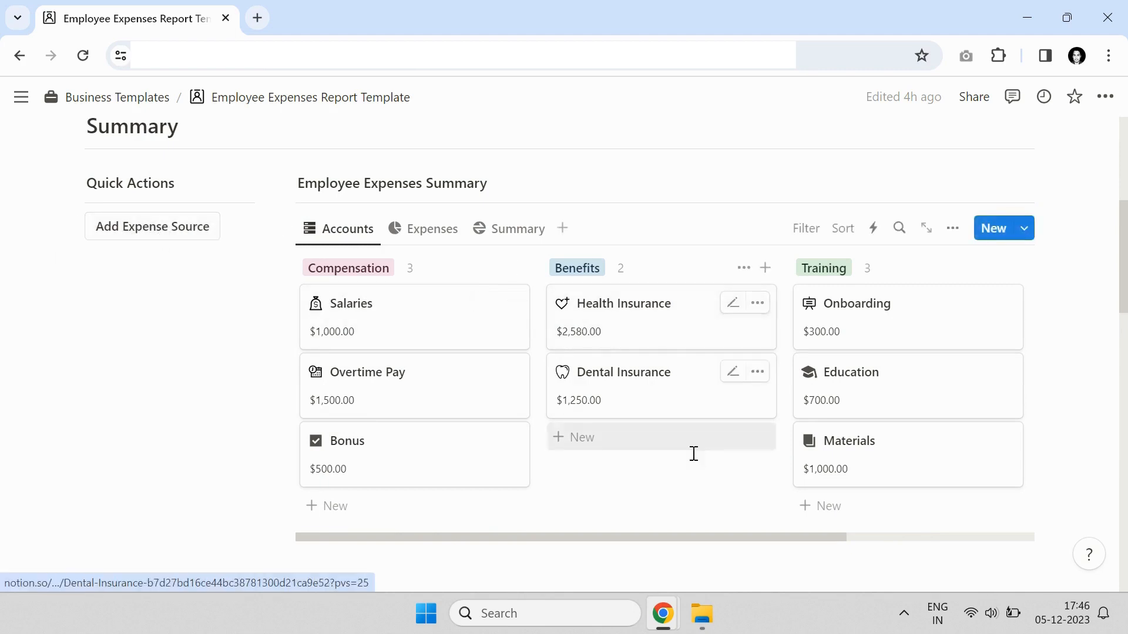
# Step: Add an account named "asdasd" with a budget amount of 1200 to the Benefits group
pyautogui.click(585, 441)
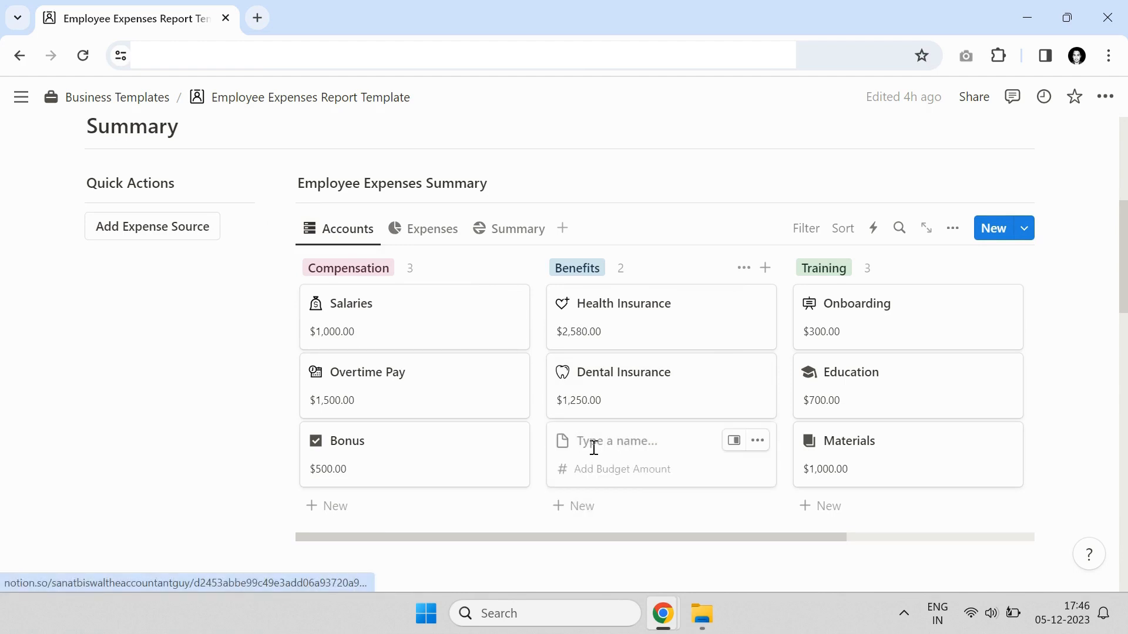
pyautogui.write('asdasd')
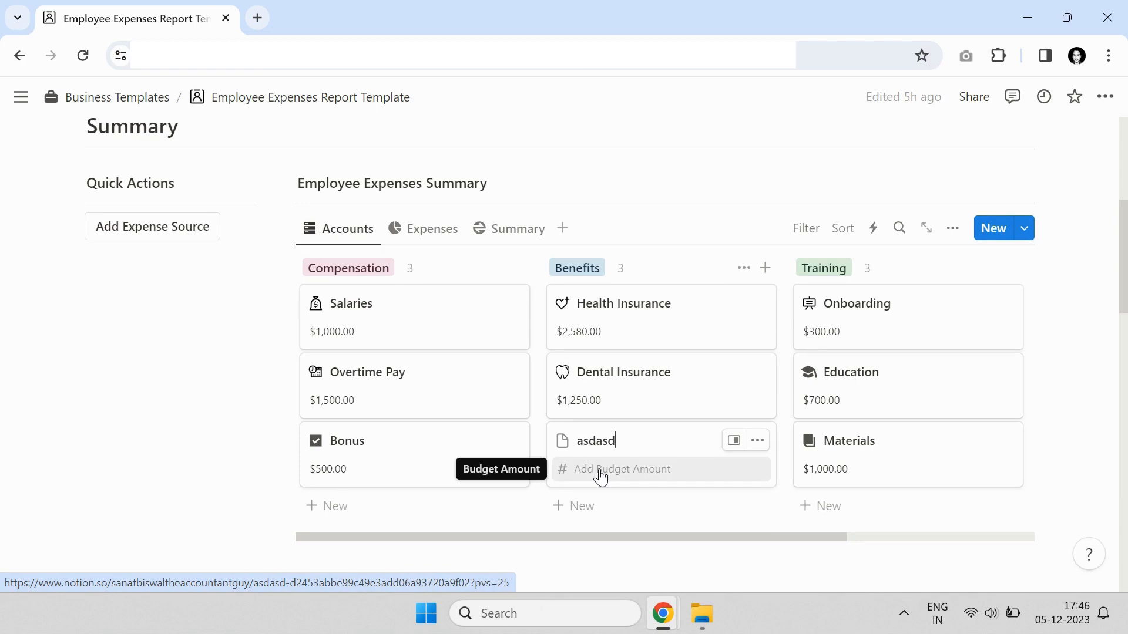
pyautogui.click(628, 471)
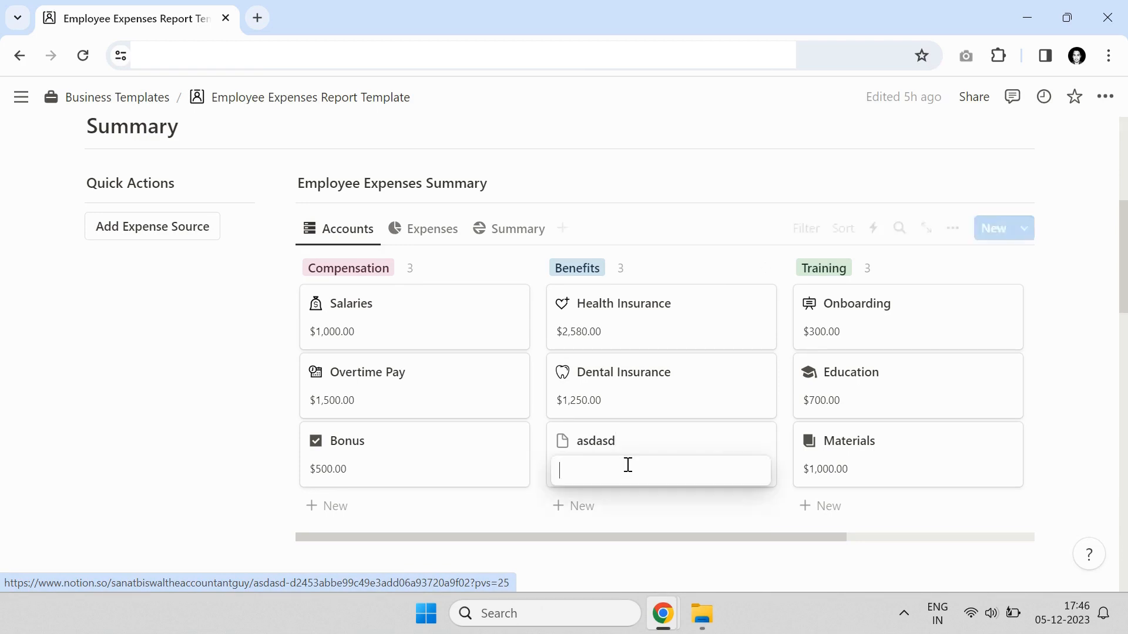
pyautogui.write('1,2')
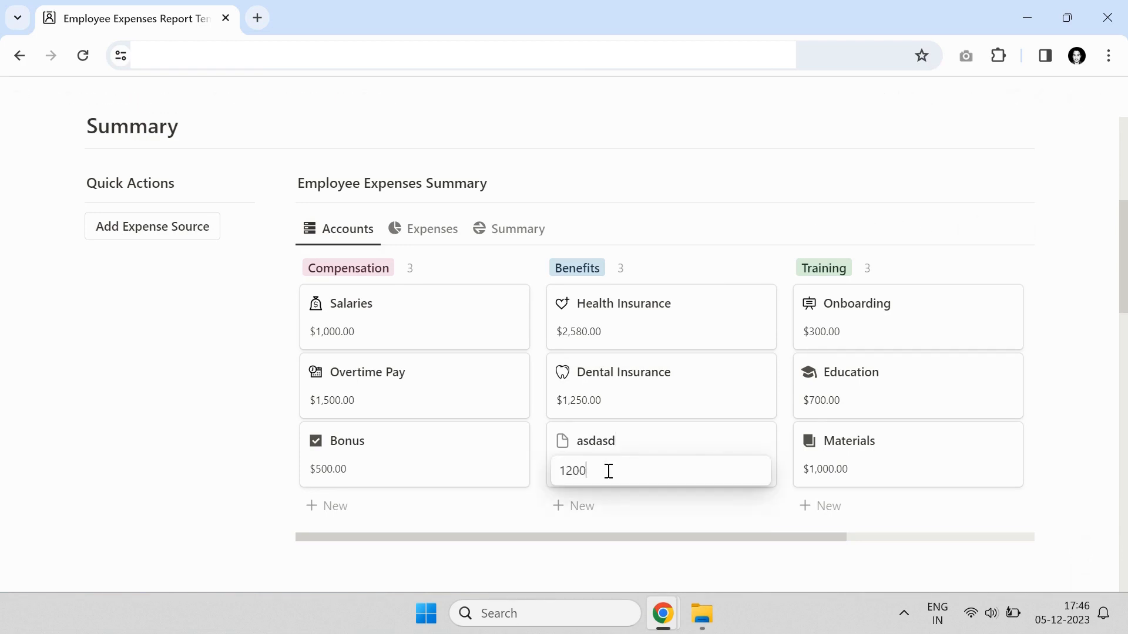
pyautogui.write('00')
pyautogui.press('Return')
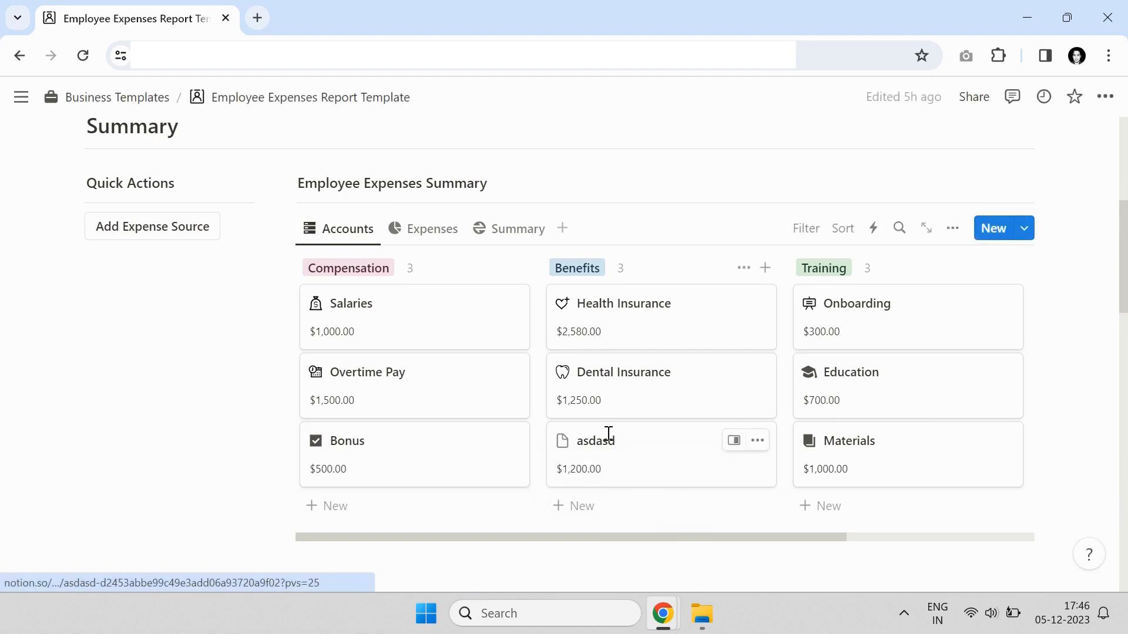
# Step: Delete the "asdasd" account from the Benefits group
pyautogui.click(758, 442)
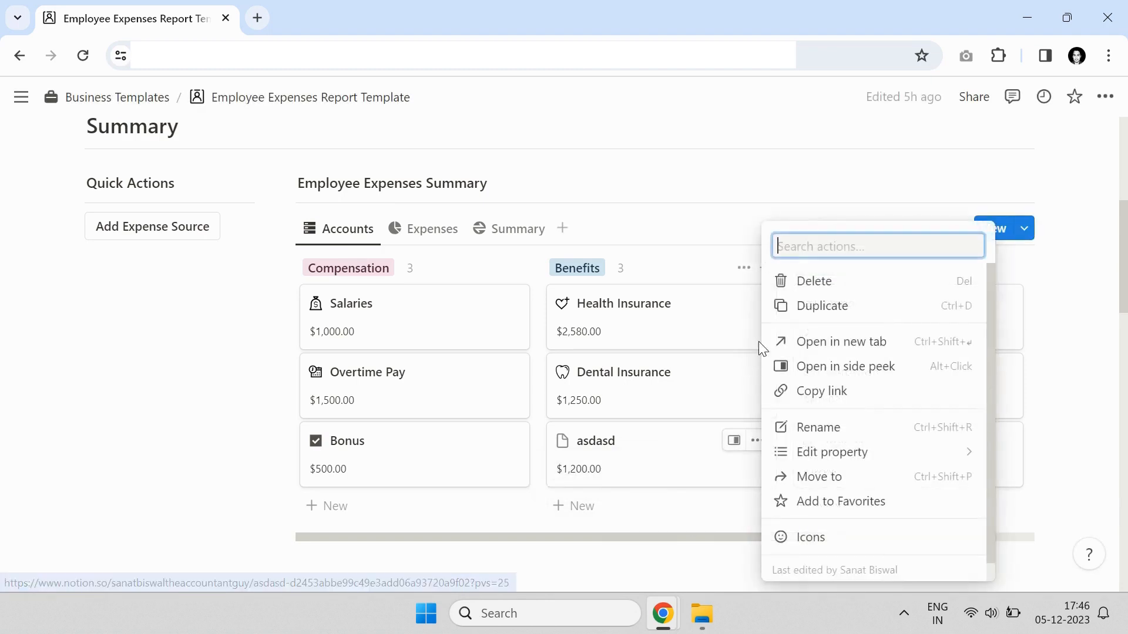
pyautogui.click(811, 282)
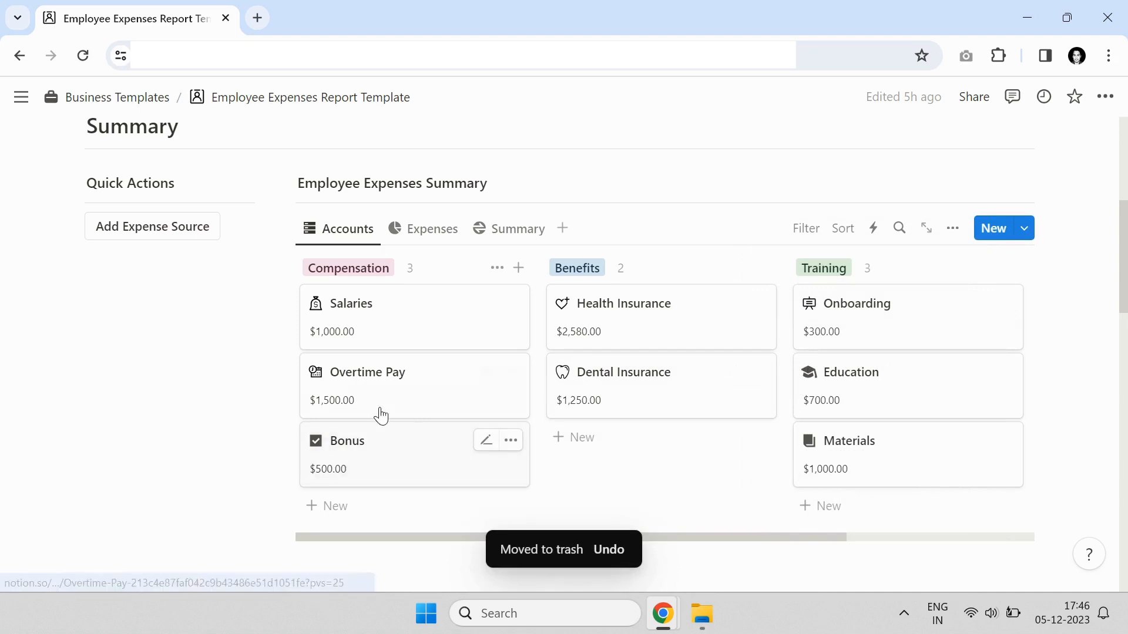
# Step: Examine the incurred and budgeted expenses of each account in the Expenses view of the Employee Expenses Summary
pyautogui.click(427, 235)
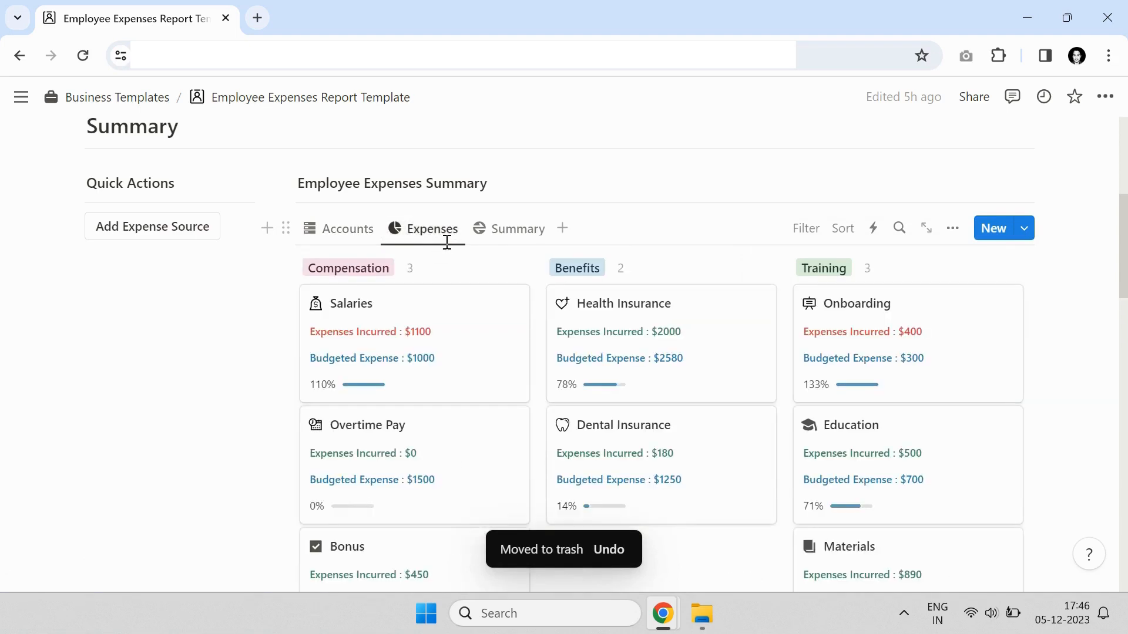
pyautogui.scroll(-2, 387, 300)
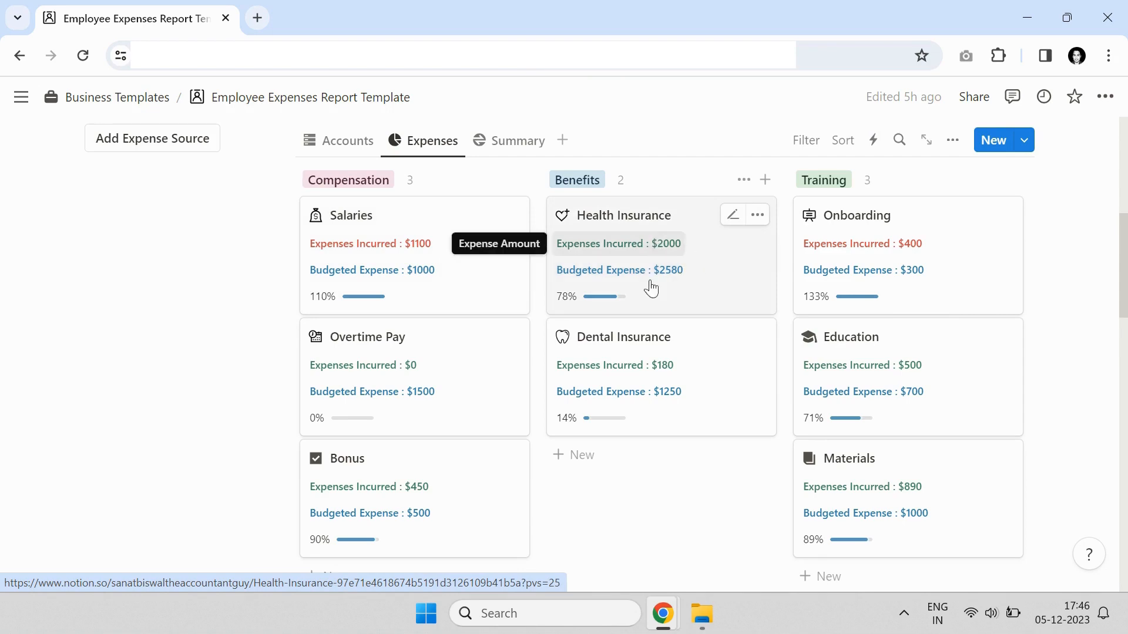
pyautogui.scroll(-2, 651, 287)
pyautogui.scroll(2, 619, 358)
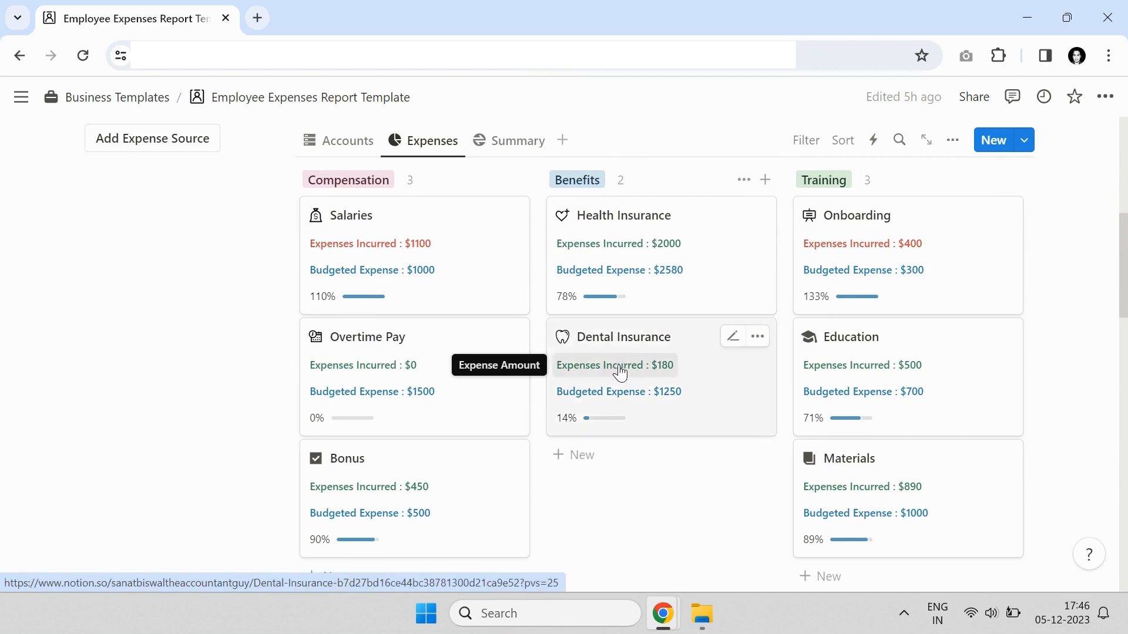
pyautogui.scroll(-3, 599, 353)
pyautogui.scroll(3, 599, 352)
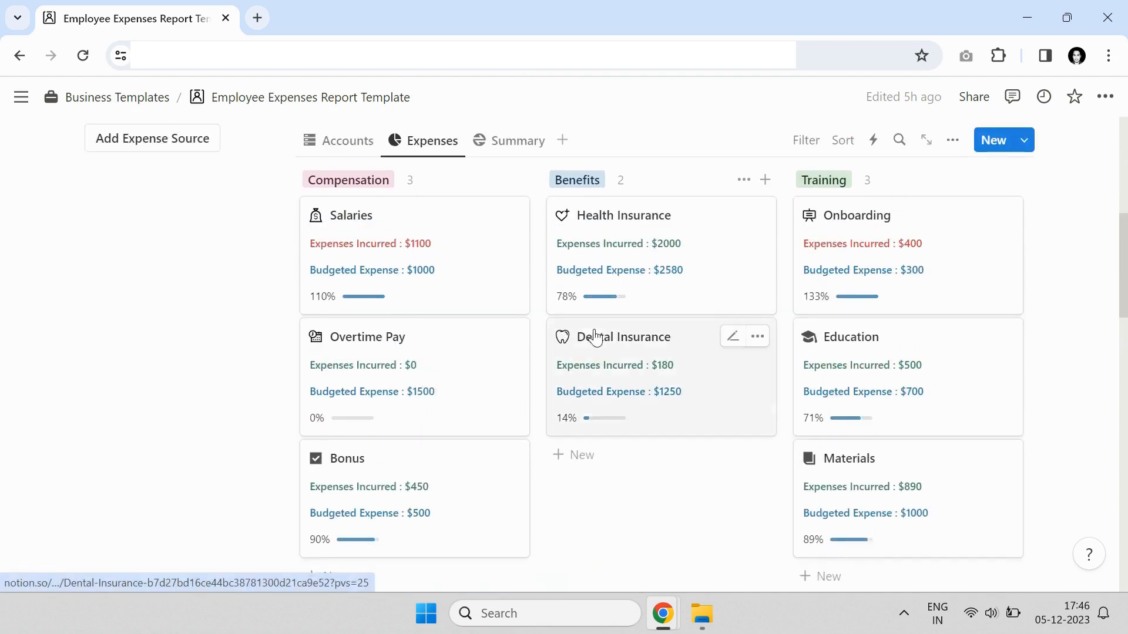
# Step: Review the Summary view's budgeted expenses, total expenses, difference and budget percentage, comparing them with the recorded transactions
pyautogui.click(521, 144)
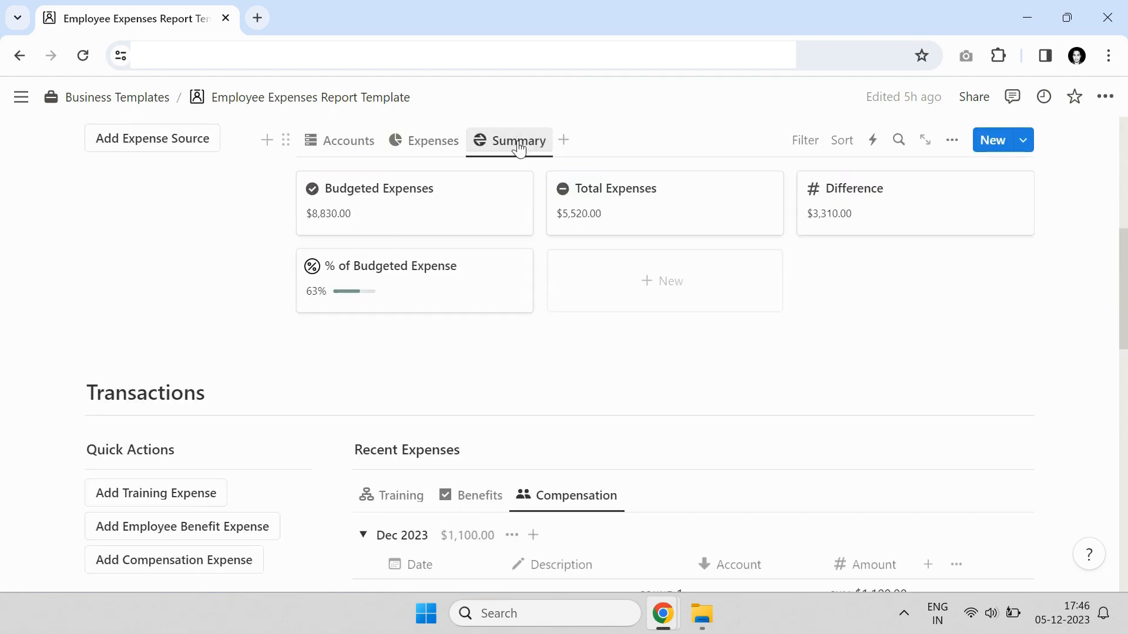
pyautogui.scroll(2, 357, 244)
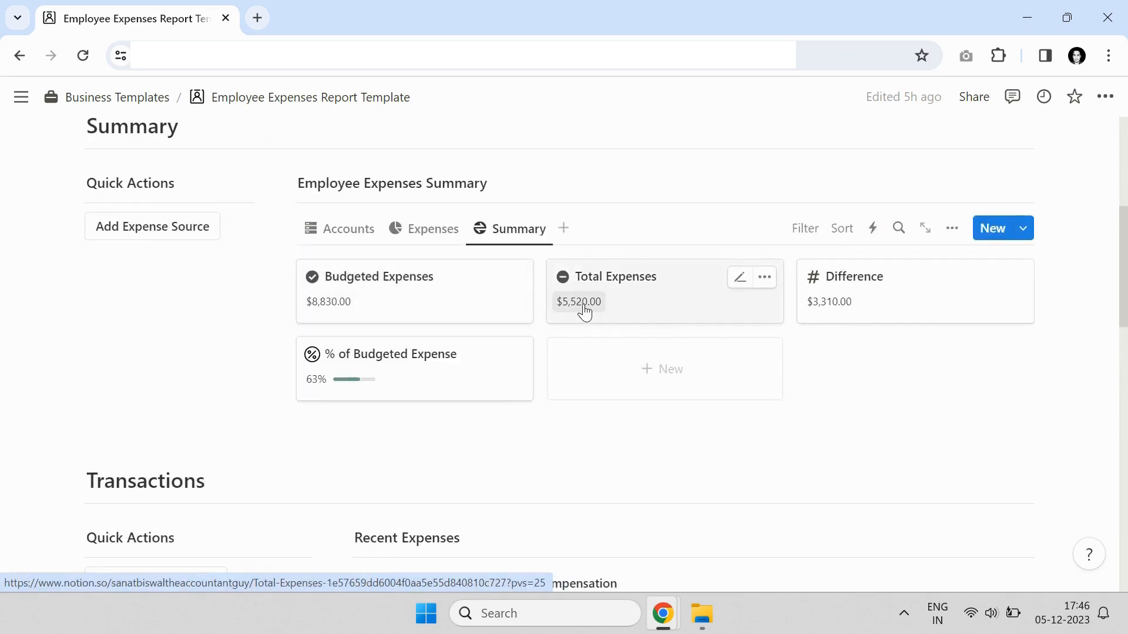
pyautogui.scroll(-7, 584, 323)
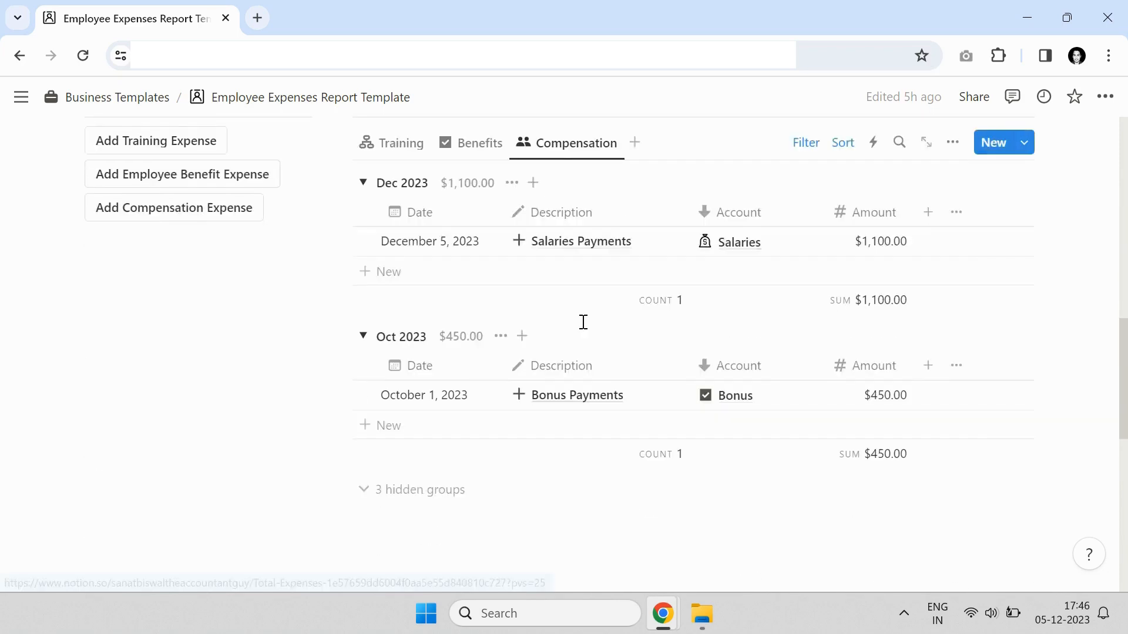
pyautogui.scroll(2, 569, 343)
pyautogui.scroll(7, 698, 408)
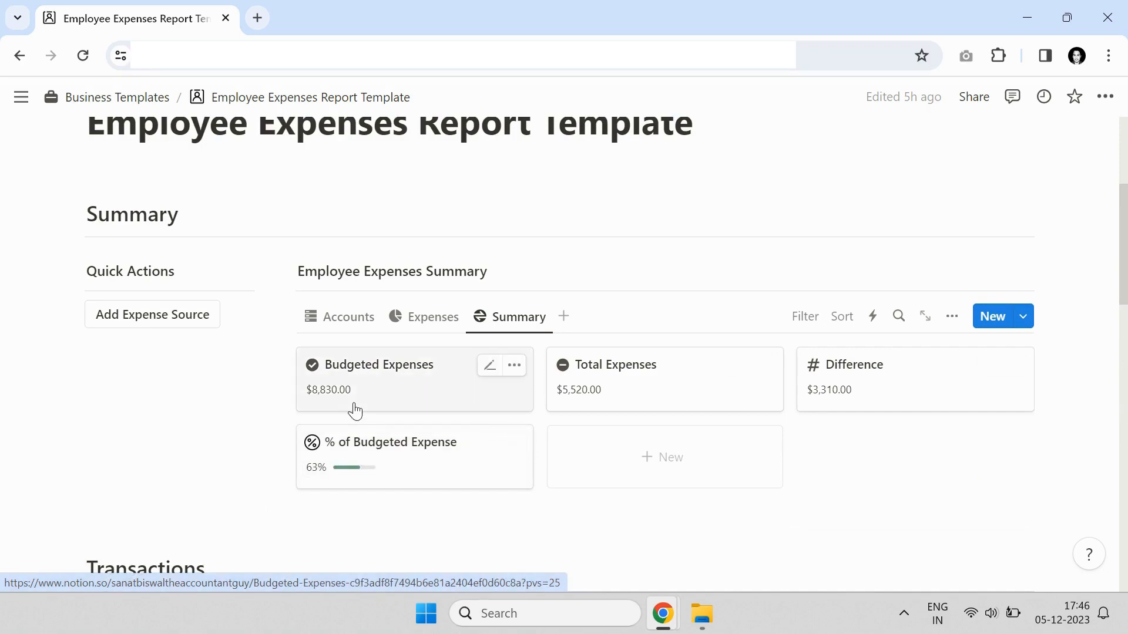
pyautogui.scroll(-7, 410, 377)
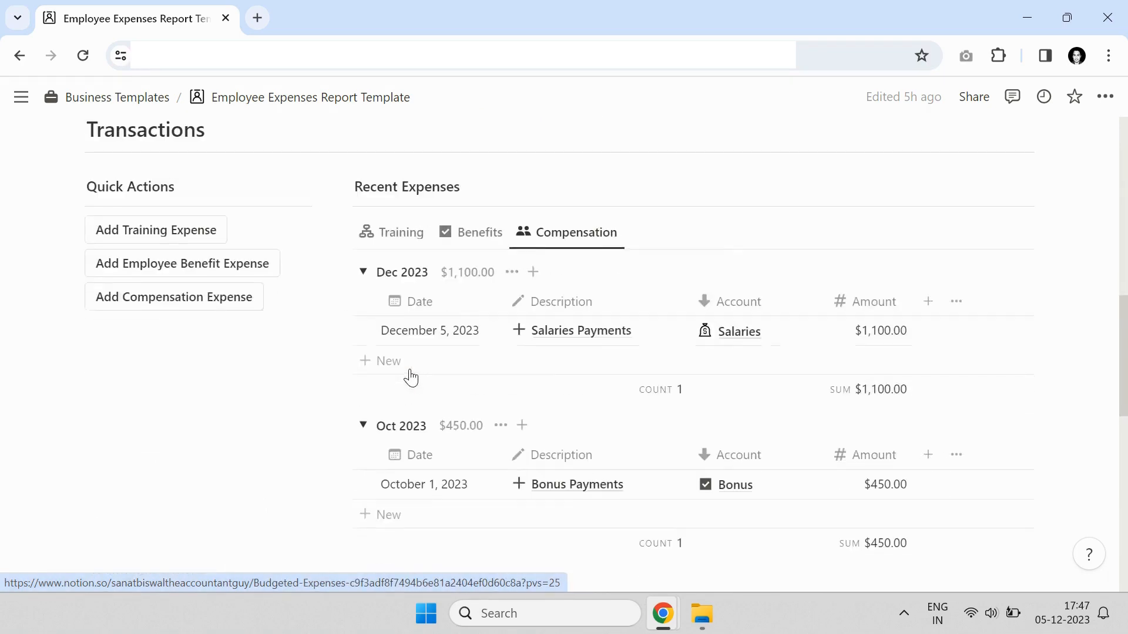
pyautogui.scroll(7, 675, 327)
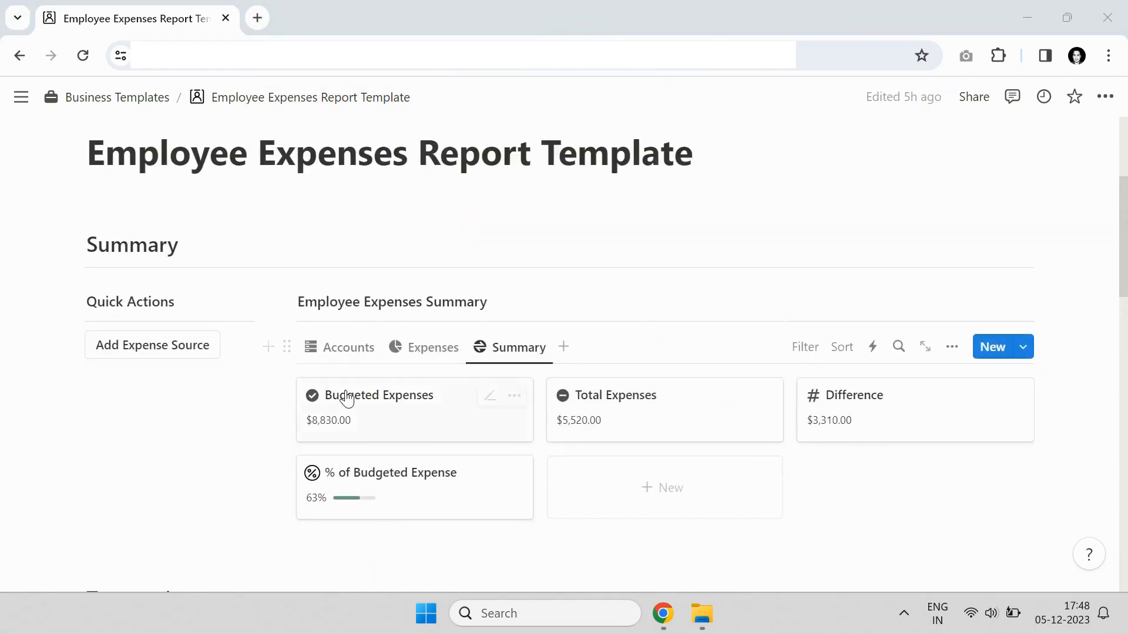
# Step: Examine the Transactions section's quick actions for training, employee benefit and compensation expenses alongside the expense summary above it
pyautogui.scroll(-1, 344, 364)
pyautogui.scroll(-4, 344, 364)
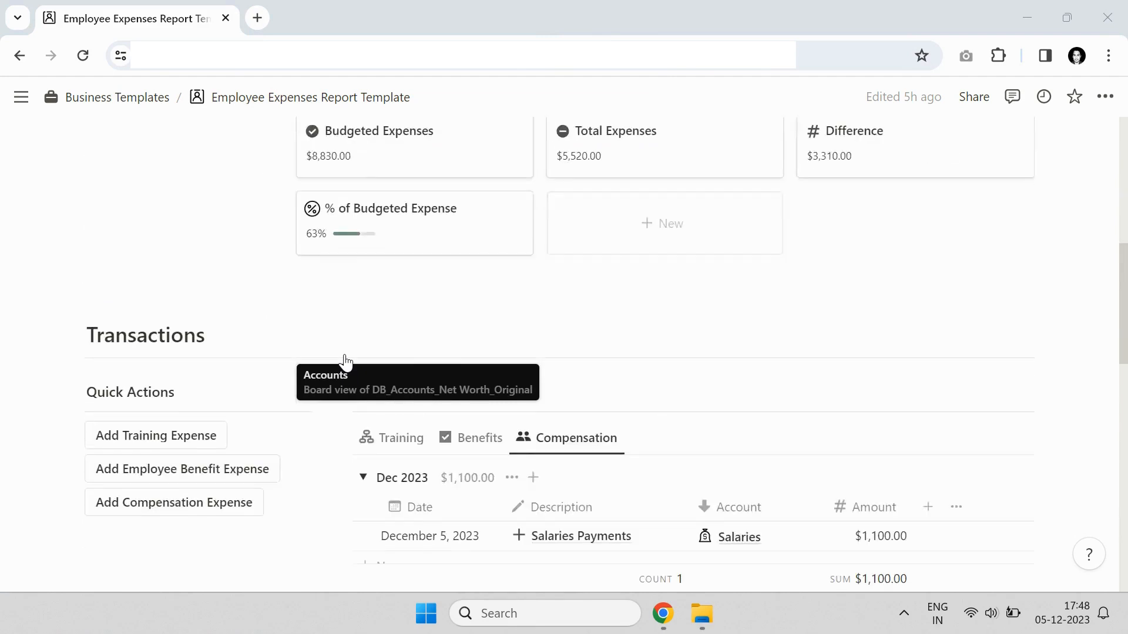
pyautogui.scroll(-1, 251, 274)
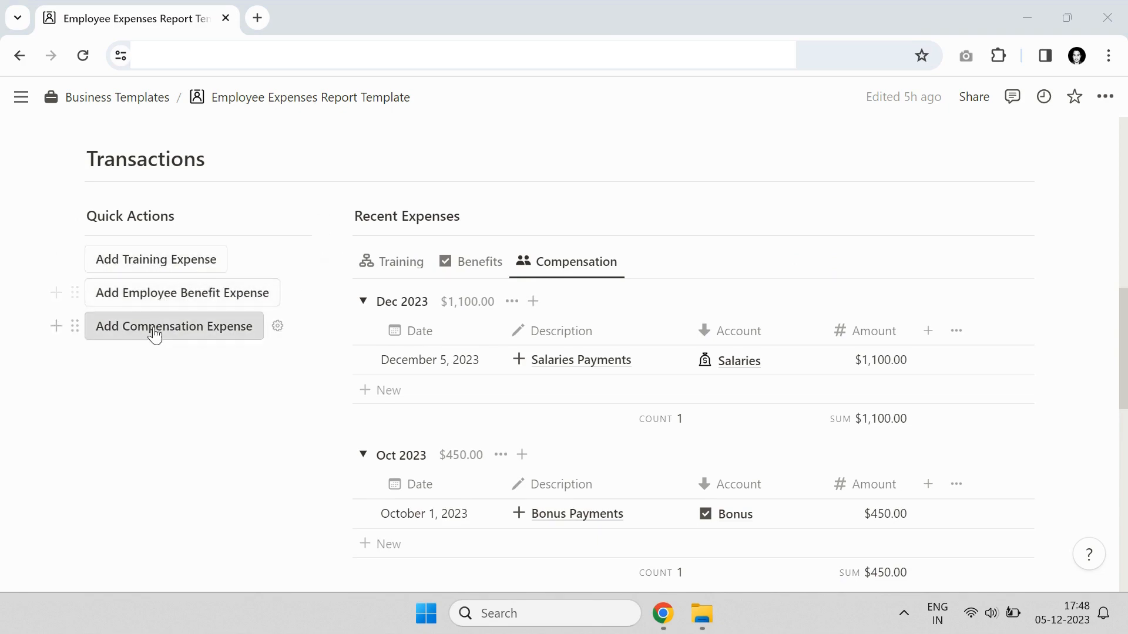
pyautogui.scroll(8, 405, 318)
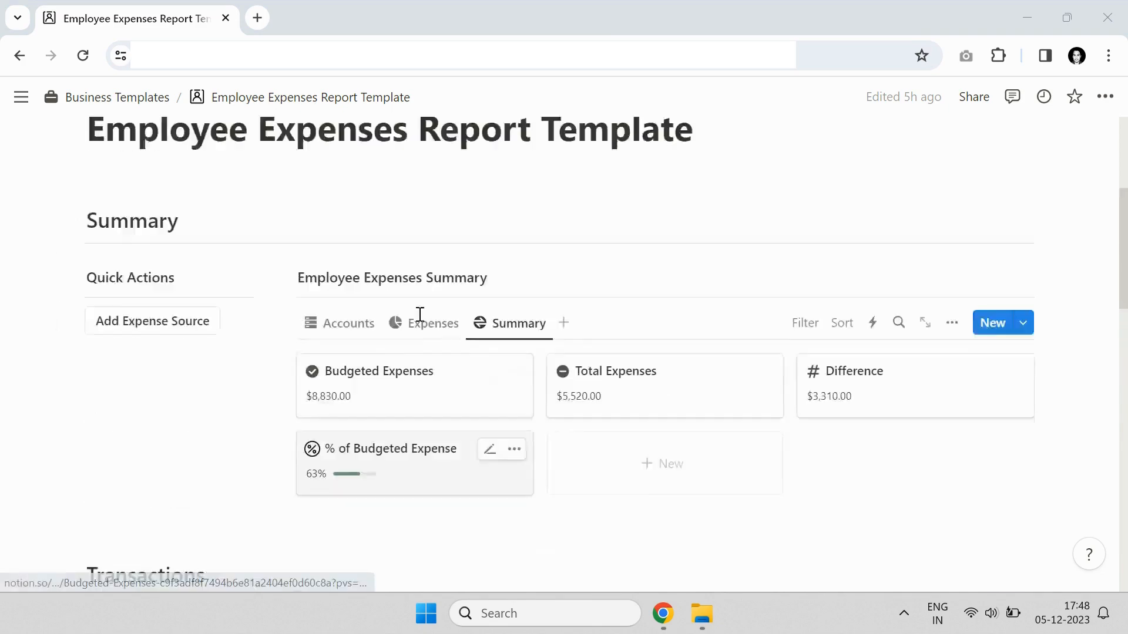
pyautogui.scroll(-8, 479, 378)
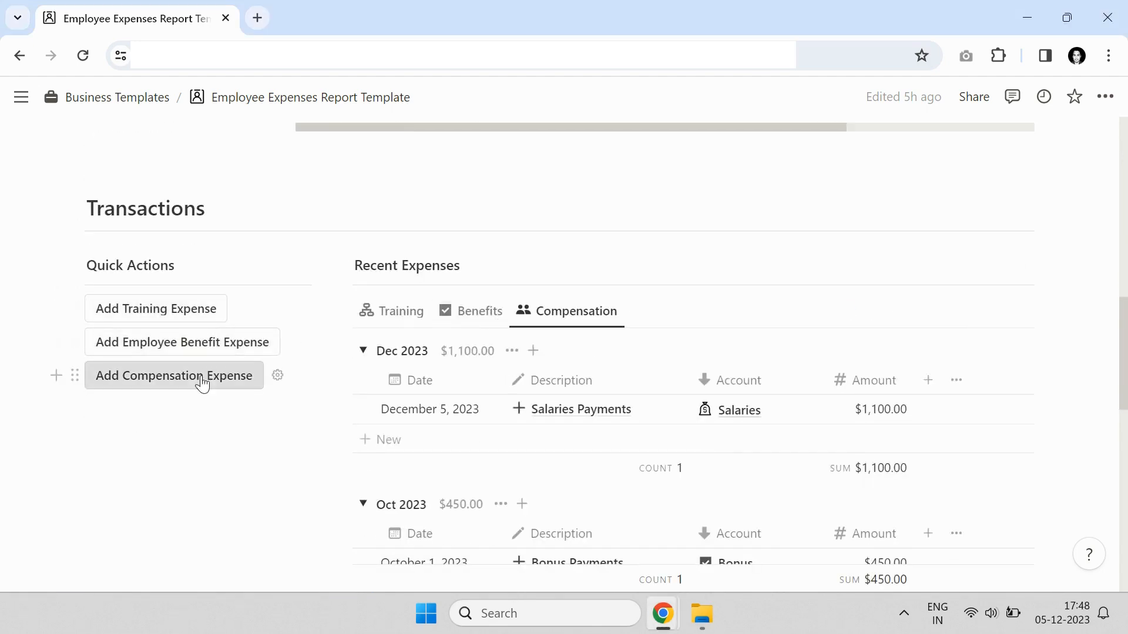
# Step: Add a new compensation expense entry to the recent expenses, leaving its account and amount empty
pyautogui.scroll(-2, 446, 364)
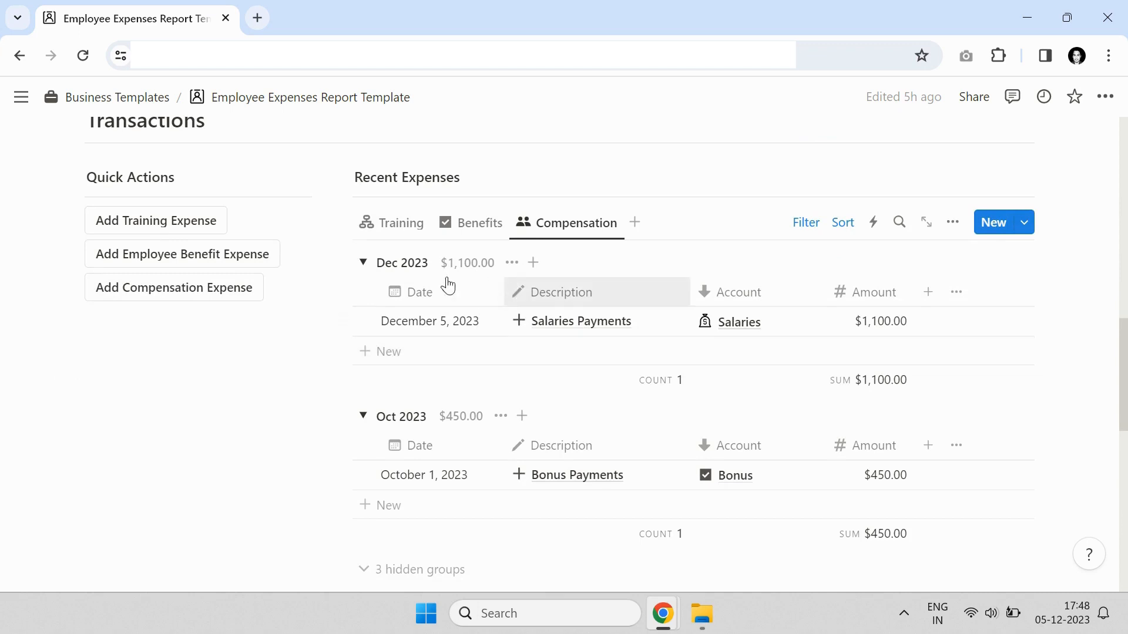
pyautogui.click(152, 302)
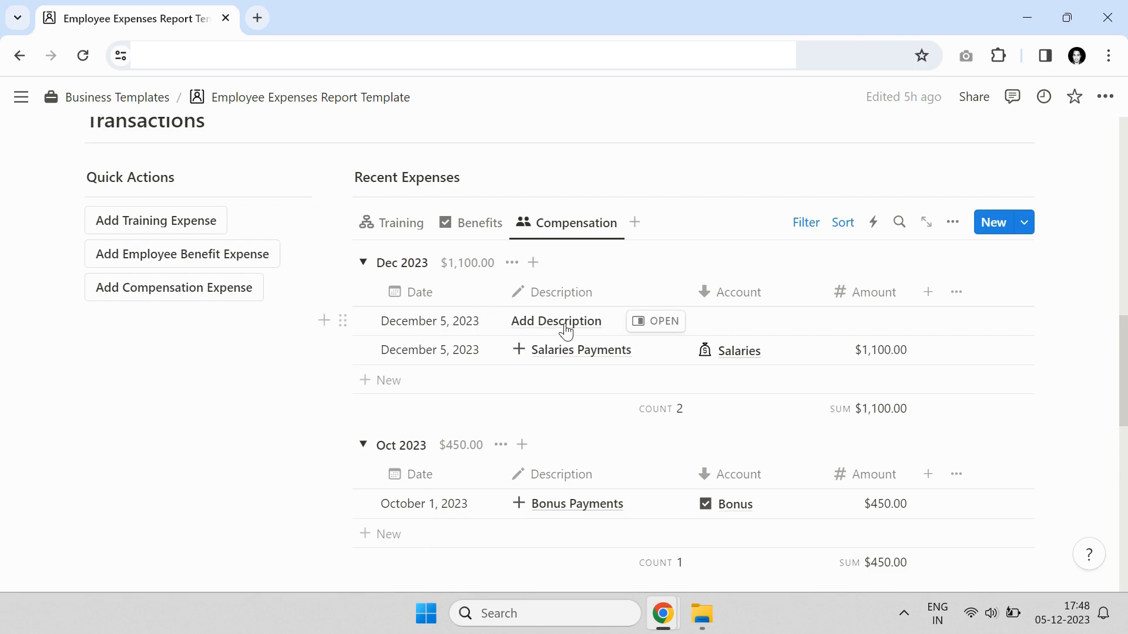
pyautogui.click(735, 319)
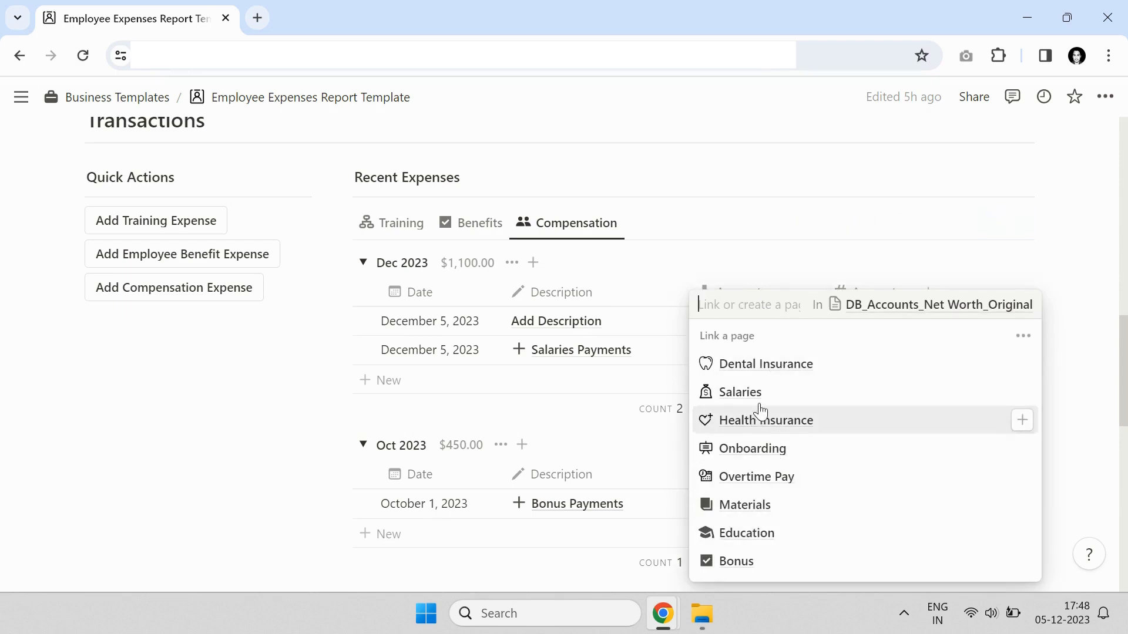
pyautogui.click(859, 330)
pyautogui.click(859, 328)
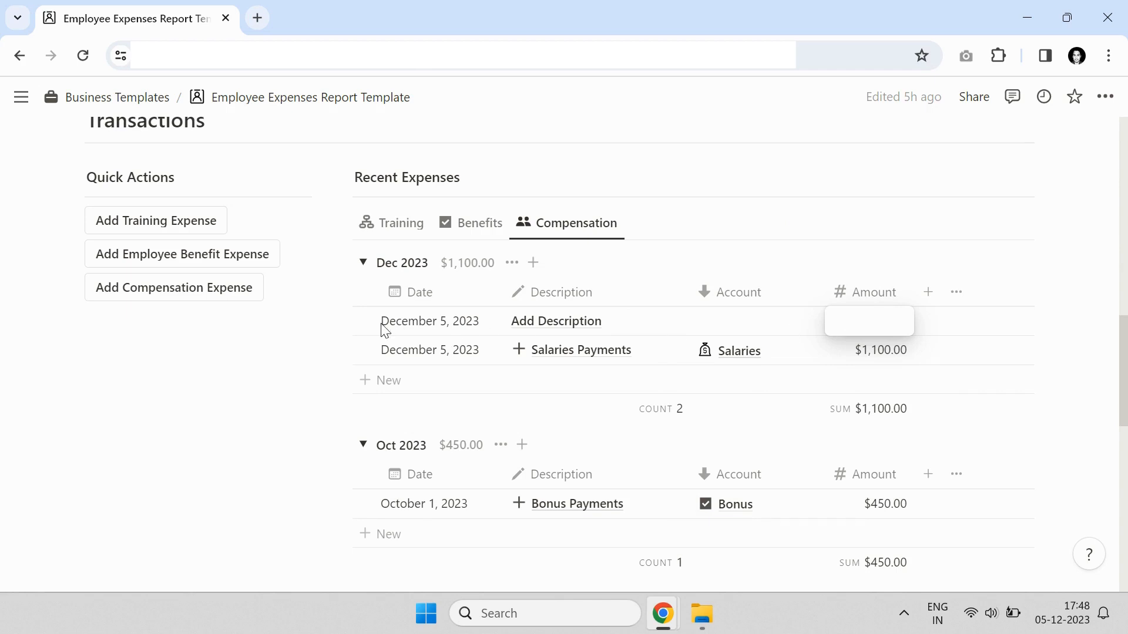
# Step: Review the recent expenses grouped by month in the Benefits and Training views, returning to the Compensation view
pyautogui.click(485, 238)
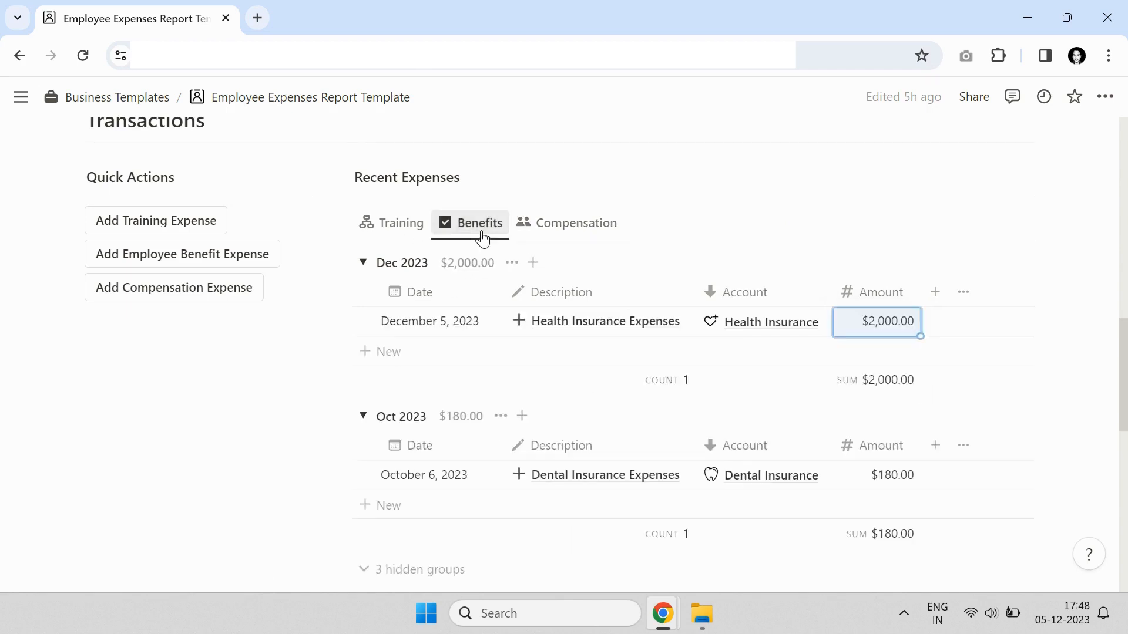
pyautogui.click(382, 237)
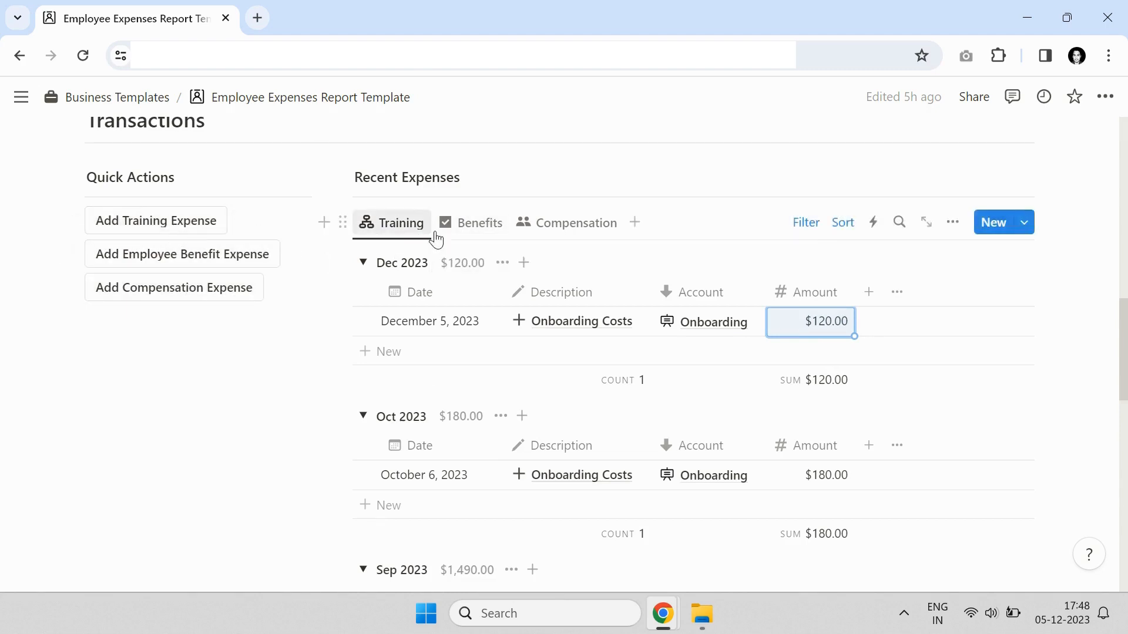
pyautogui.click(499, 229)
pyautogui.click(542, 230)
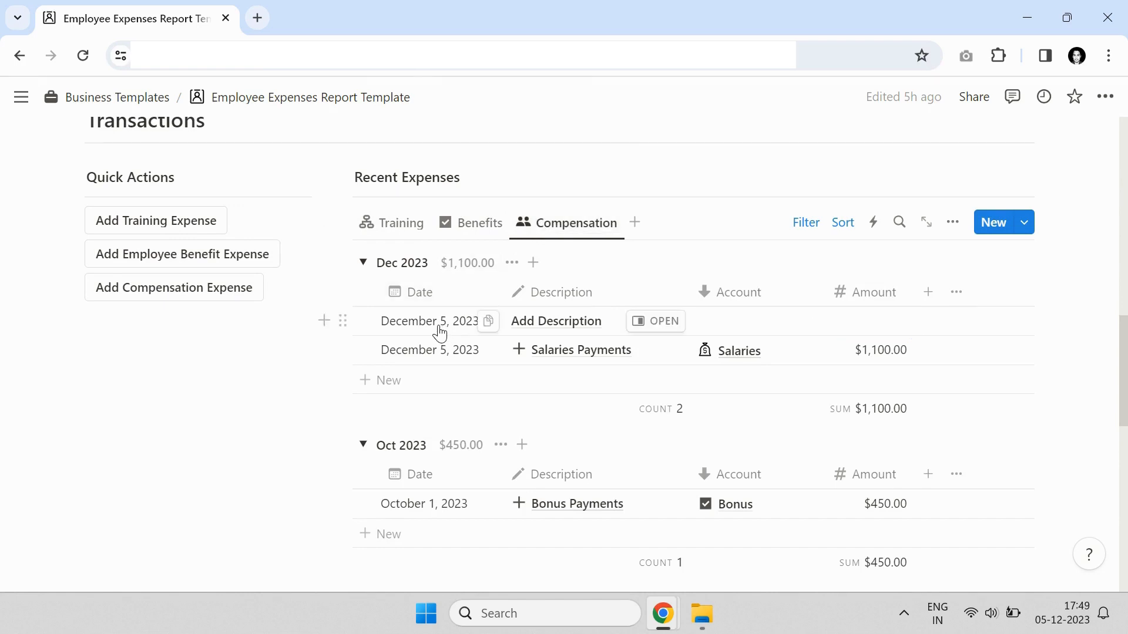
# Step: Open the date calendar of the empty compensation entry and browse the neighbouring months without picking another date
pyautogui.click(440, 329)
pyautogui.click(584, 162)
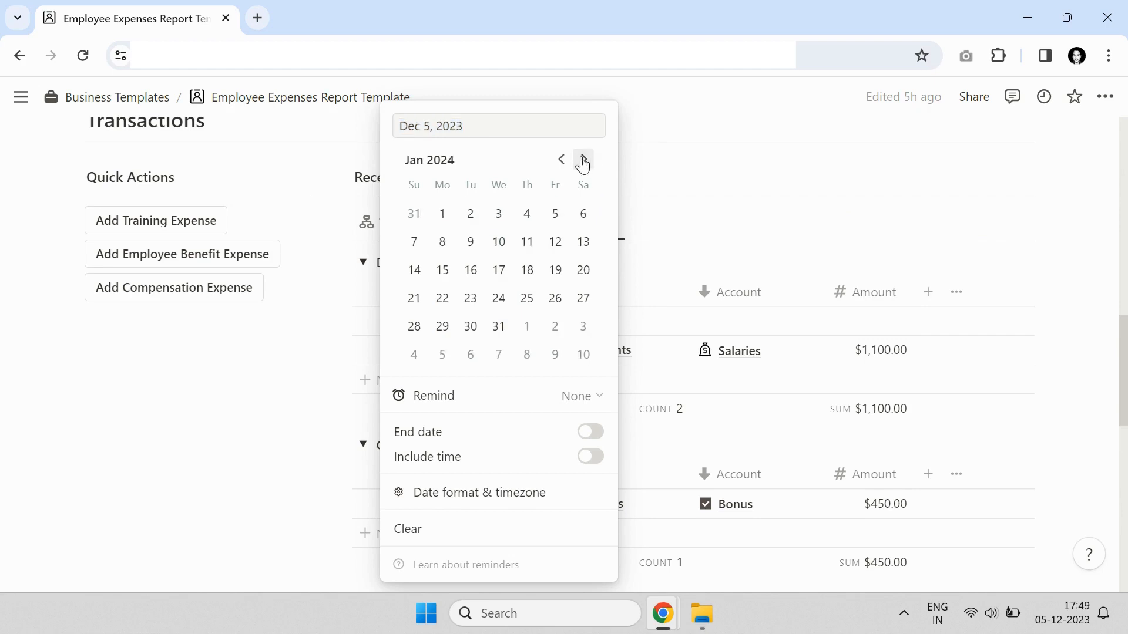
pyautogui.click(584, 163)
pyautogui.click(565, 163)
pyautogui.click(567, 163)
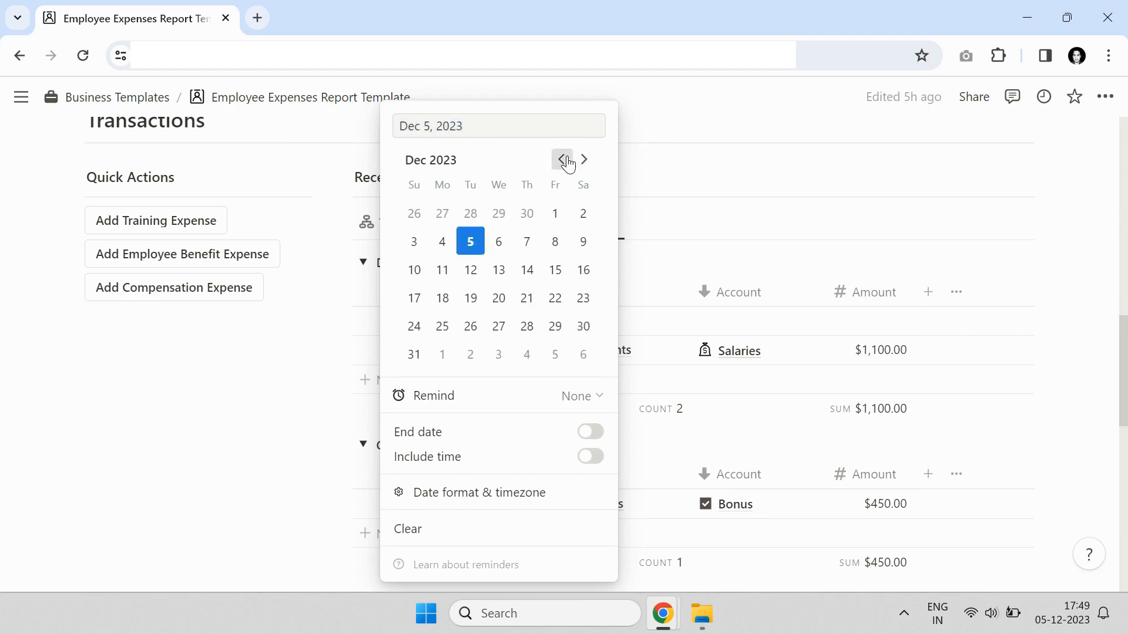
pyautogui.click(568, 163)
pyautogui.click(855, 263)
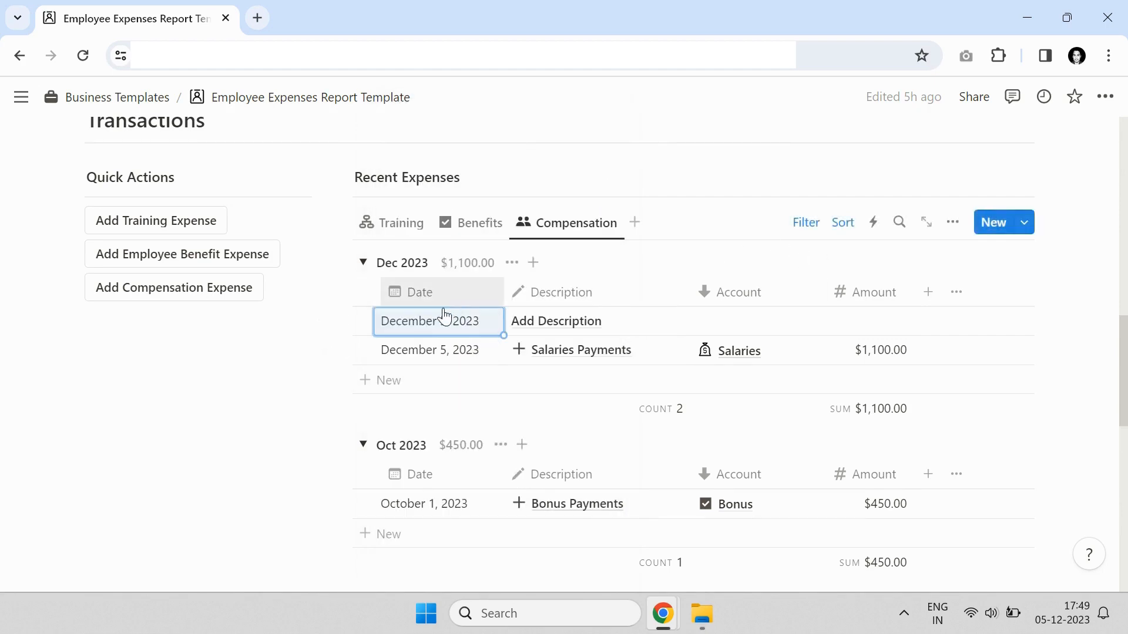
# Step: Delete the empty compensation entry dated December 5, 2023 from the recent expenses
pyautogui.scroll(-2, 450, 428)
pyautogui.scroll(2, 438, 411)
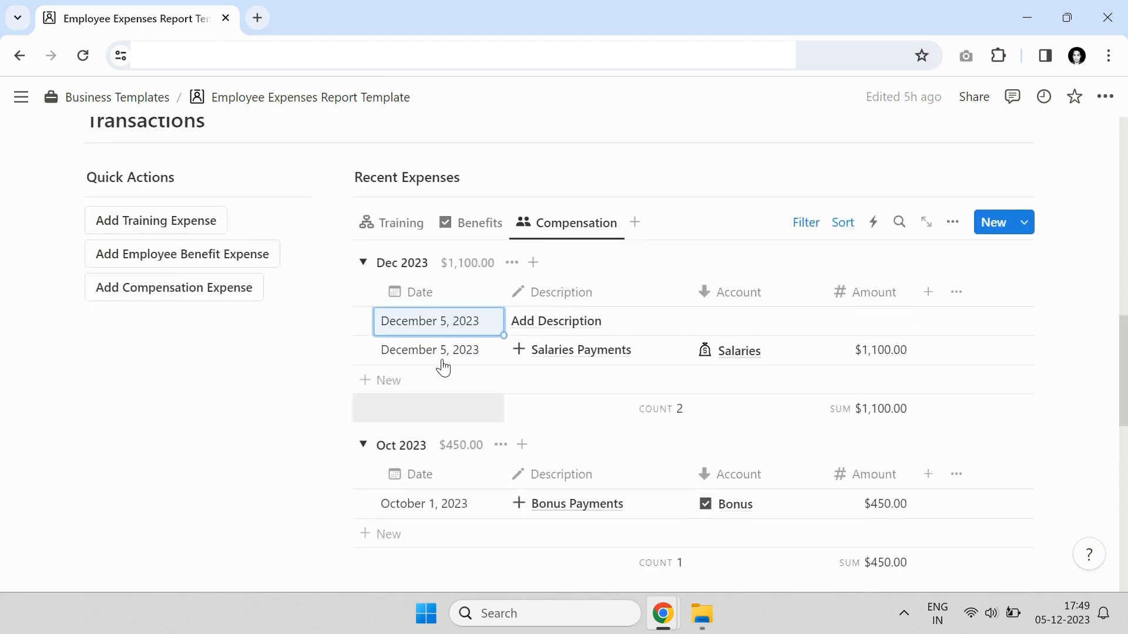
pyautogui.click(343, 320)
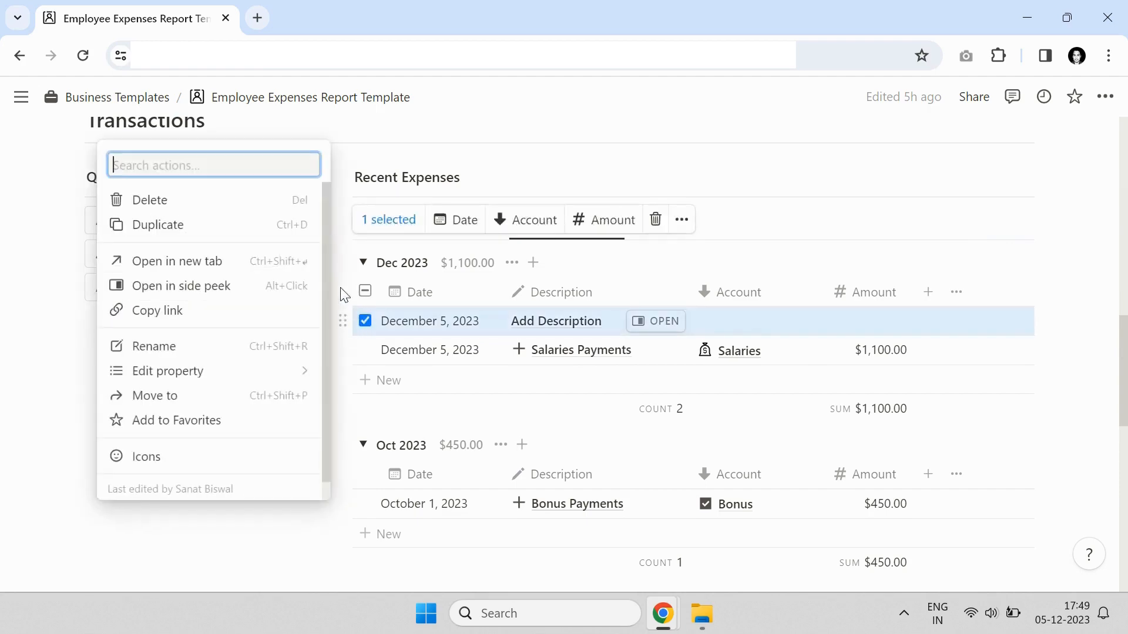
pyautogui.click(238, 195)
# Step: Examine the incurred expenses, budgeted expenses and budget percentages of the compensation, benefits and training accounts in the summary's Expenses view
pyautogui.scroll(5, 239, 341)
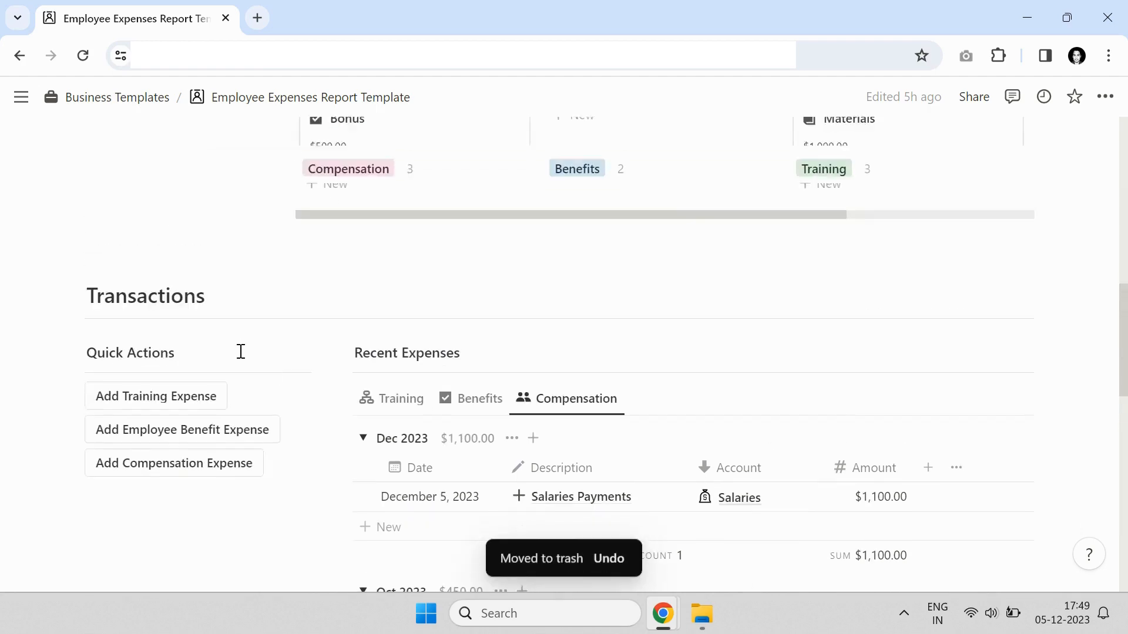
pyautogui.scroll(5, 413, 443)
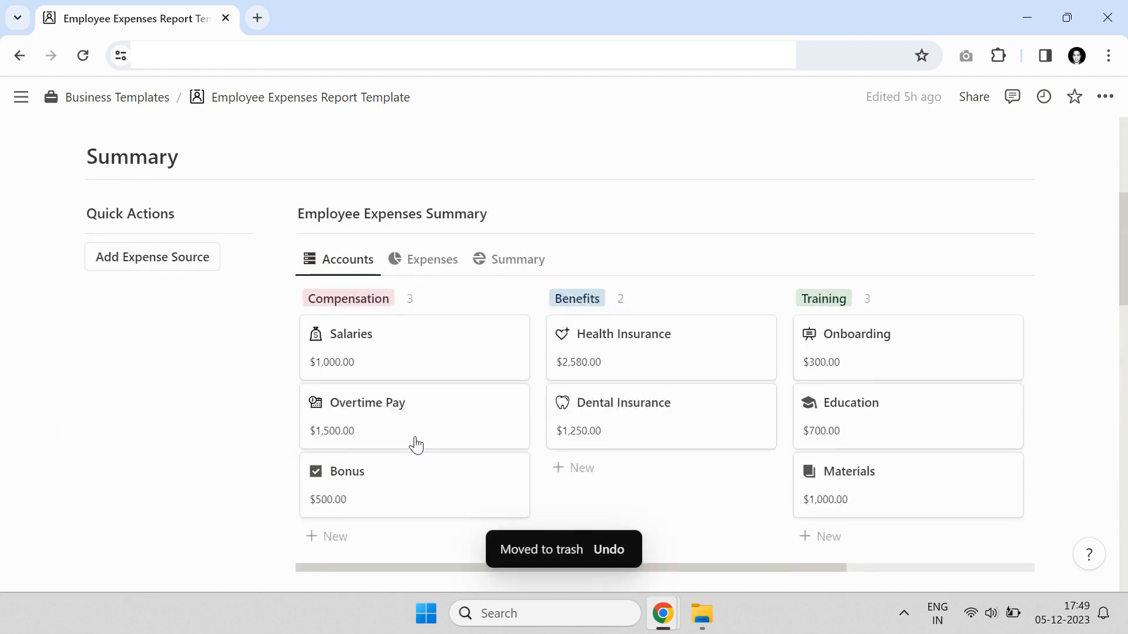
pyautogui.click(436, 267)
pyautogui.scroll(-2, 546, 345)
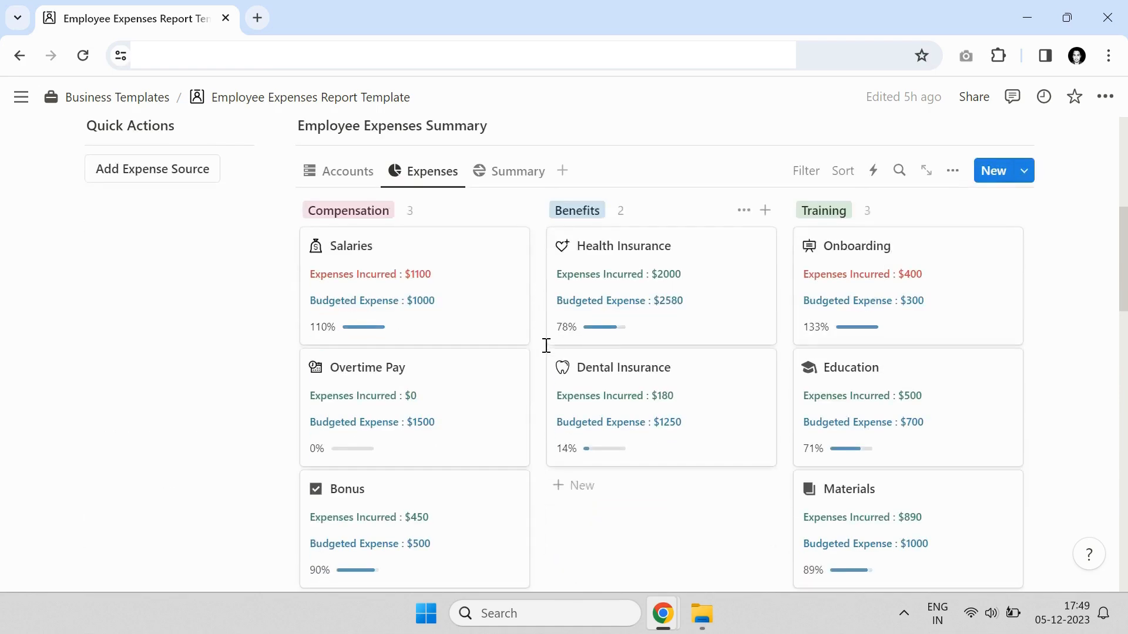
pyautogui.scroll(3, 520, 353)
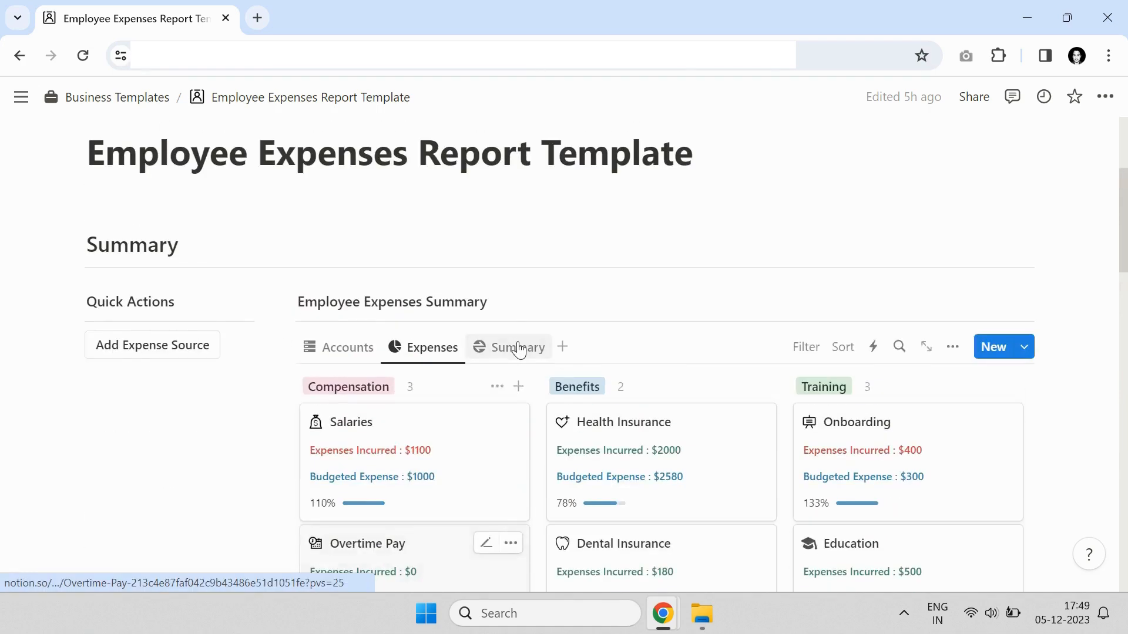
pyautogui.scroll(3, 502, 346)
pyautogui.scroll(-7, 498, 344)
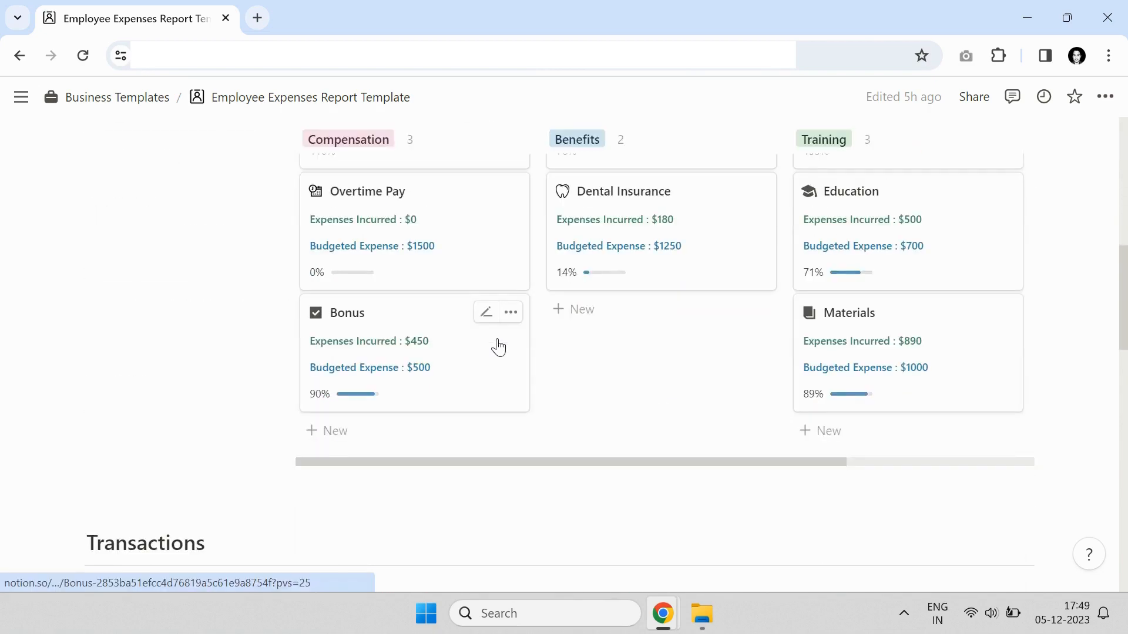
pyautogui.scroll(3, 498, 346)
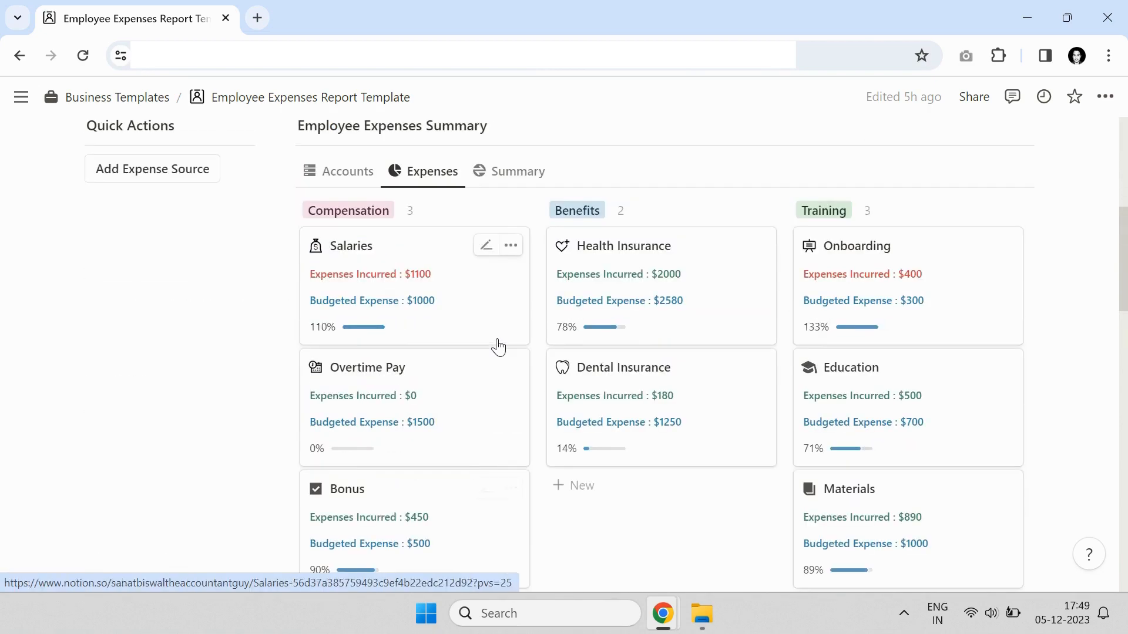